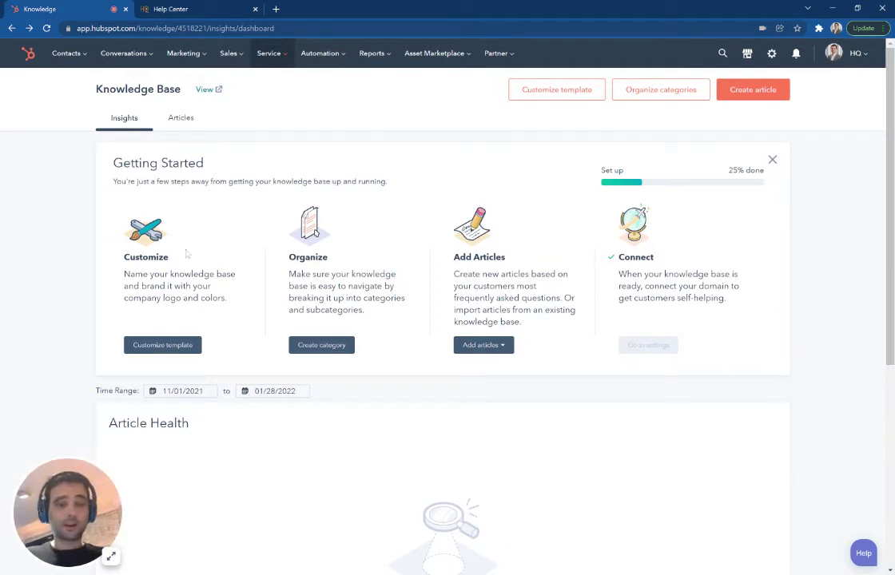
Go to the Service Knowledge Base dashboard and start customizing its template.
{"action": "left_click", "coordinate": [264, 53]}
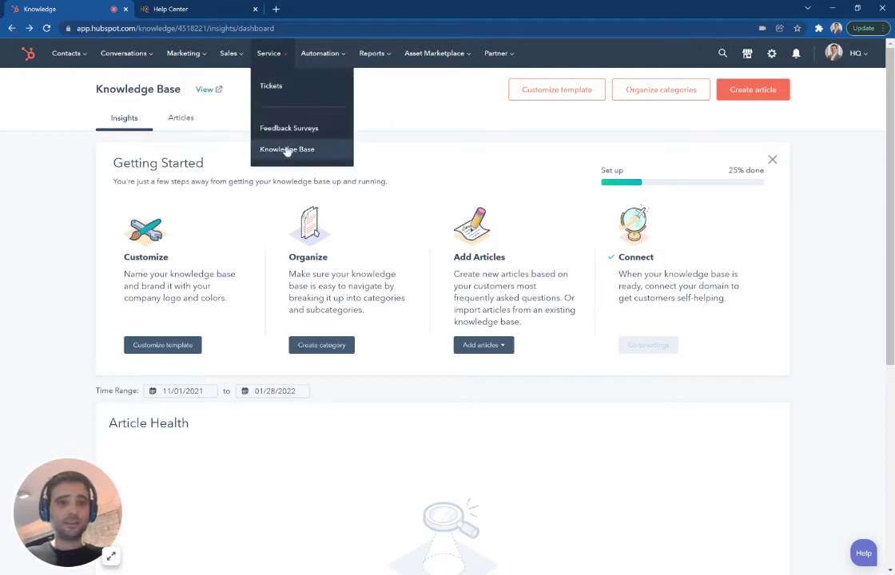
{"action": "left_click", "coordinate": [435, 140]}
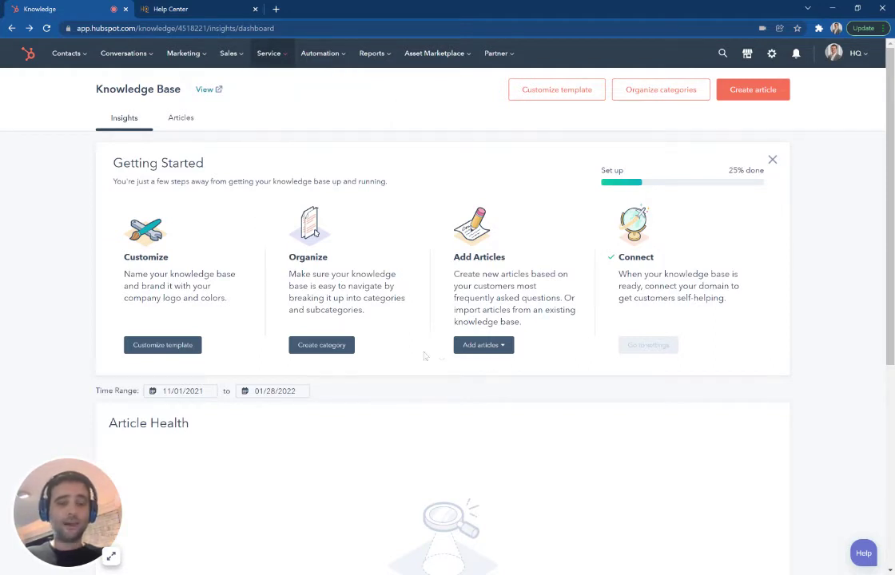
{"action": "scroll", "coordinate": [425, 356], "scroll_direction": "down", "scroll_amount": 1}
{"action": "left_click", "coordinate": [156, 323]}
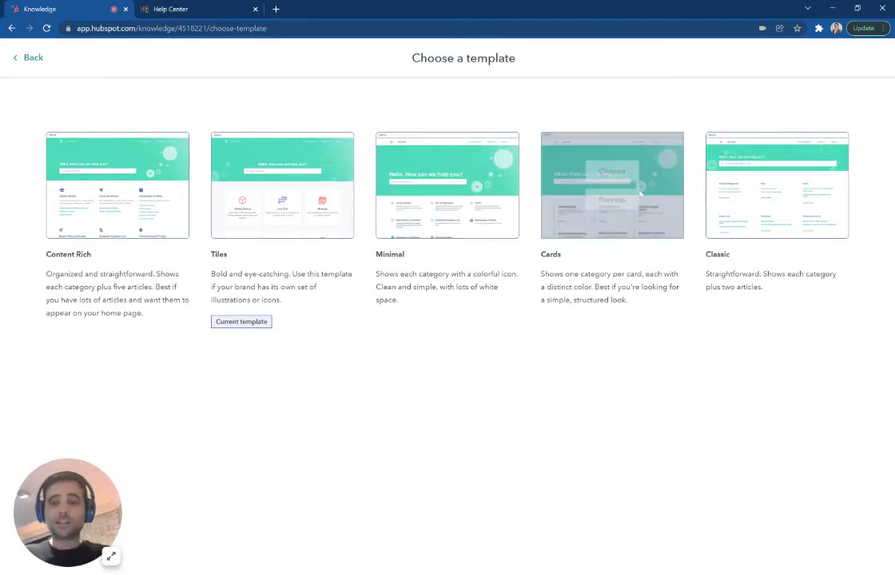
{"action": "mouse_move", "coordinate": [118, 185]}
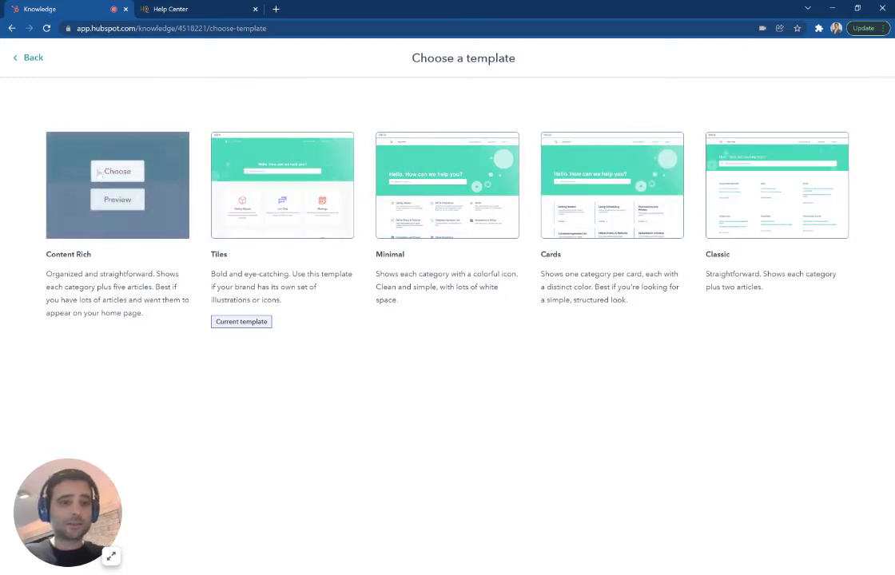
Choose the Content Rich layout from the five template options.
{"action": "left_click", "coordinate": [100, 174]}
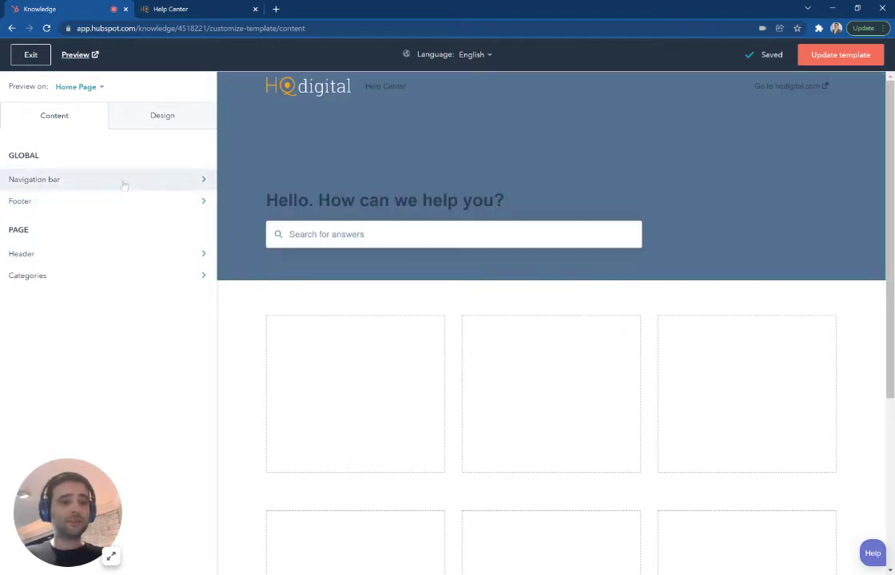
In the navigation bar settings, rename the knowledge base from Help Center to Knowledge Center.
{"action": "left_click", "coordinate": [124, 184]}
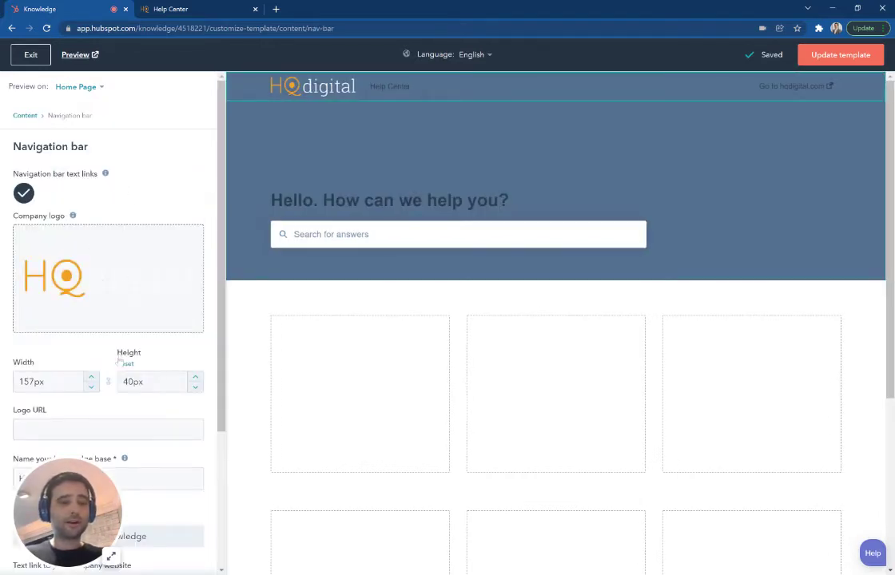
{"action": "scroll", "coordinate": [104, 314], "scroll_direction": "down", "scroll_amount": 2}
{"action": "scroll", "coordinate": [105, 314], "scroll_direction": "down", "scroll_amount": 1}
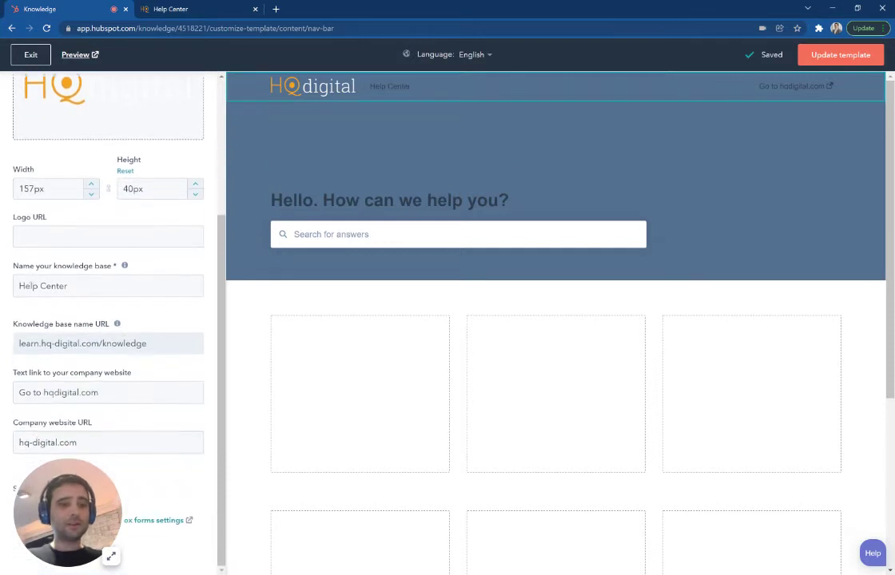
{"action": "left_click", "coordinate": [108, 286]}
{"action": "key", "text": "ctrl+a"}
{"action": "type", "text": "Know"}
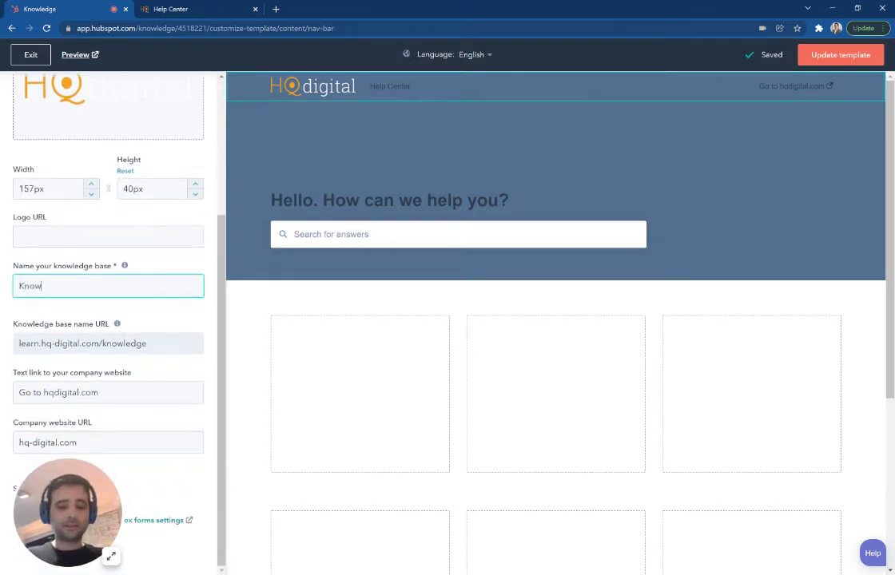
{"action": "type", "text": "ledge Center"}
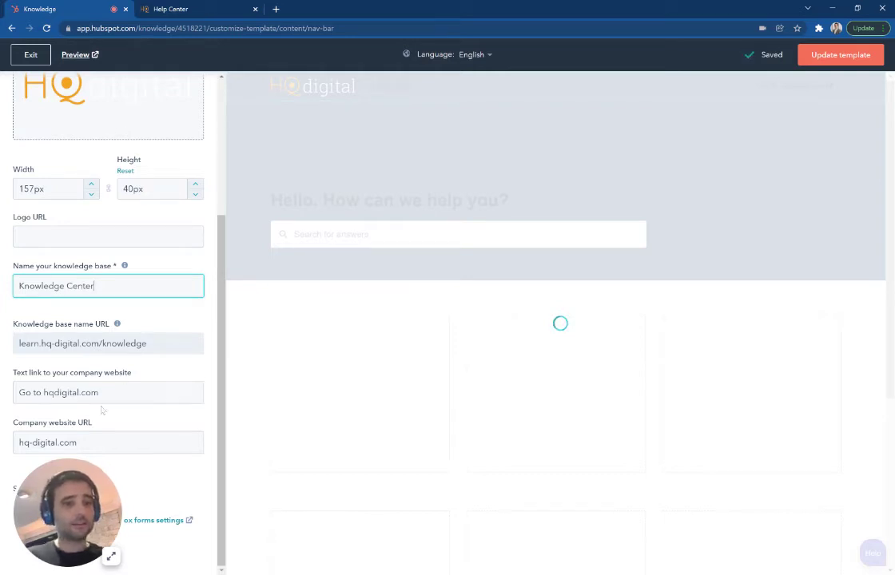
{"action": "mouse_move", "coordinate": [43, 392]}
{"action": "left_mouse_down"}
{"action": "mouse_move", "coordinate": [6, 393]}
{"action": "mouse_move", "coordinate": [99, 392]}
{"action": "left_mouse_up"}
{"action": "key", "text": "ctrl+z"}
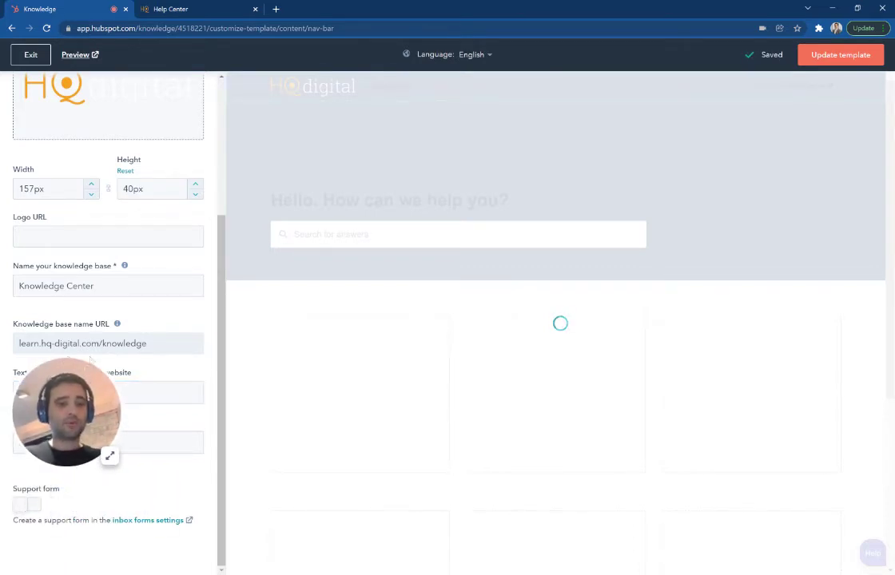
{"action": "left_click_drag", "start_coordinate": [84, 394], "coordinate": [84, 475]}
{"action": "scroll", "coordinate": [76, 379], "scroll_direction": "up", "scroll_amount": 3}
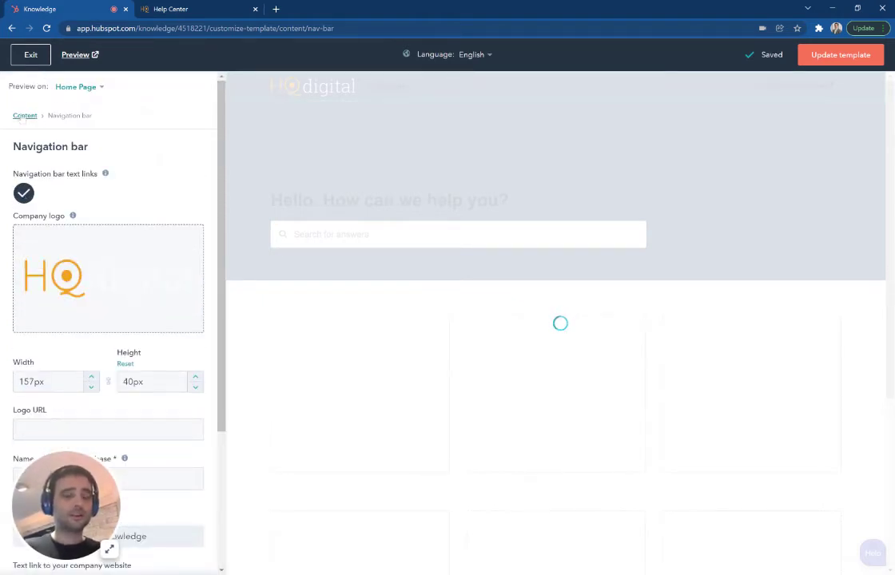
Set the header background colour to navy hex 1c4174.
{"action": "left_click", "coordinate": [22, 116]}
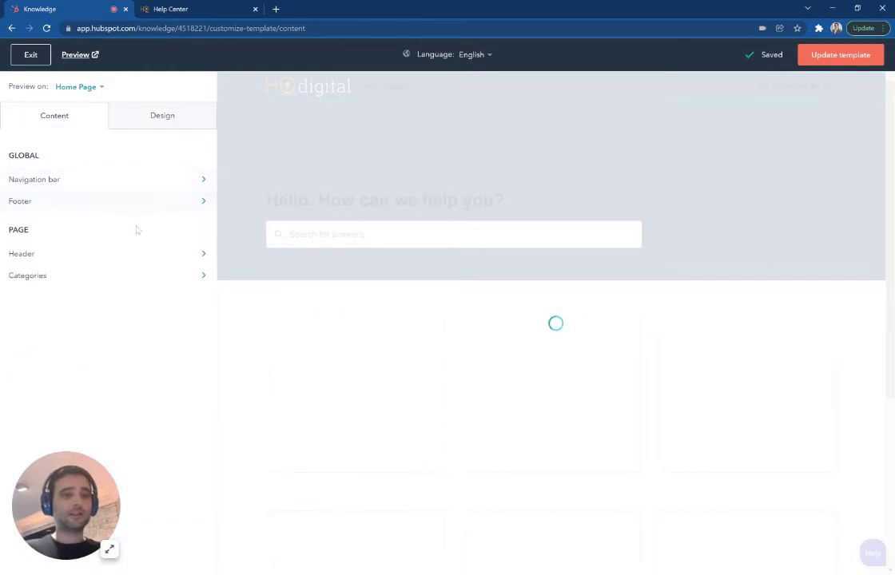
{"action": "left_click", "coordinate": [132, 253]}
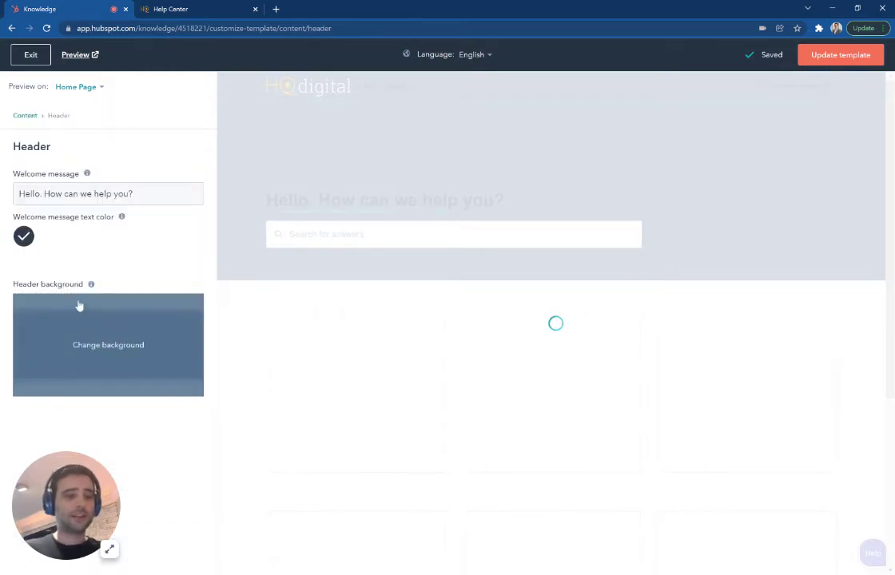
{"action": "left_click", "coordinate": [92, 343]}
{"action": "left_click", "coordinate": [23, 354]}
{"action": "left_click", "coordinate": [169, 393]}
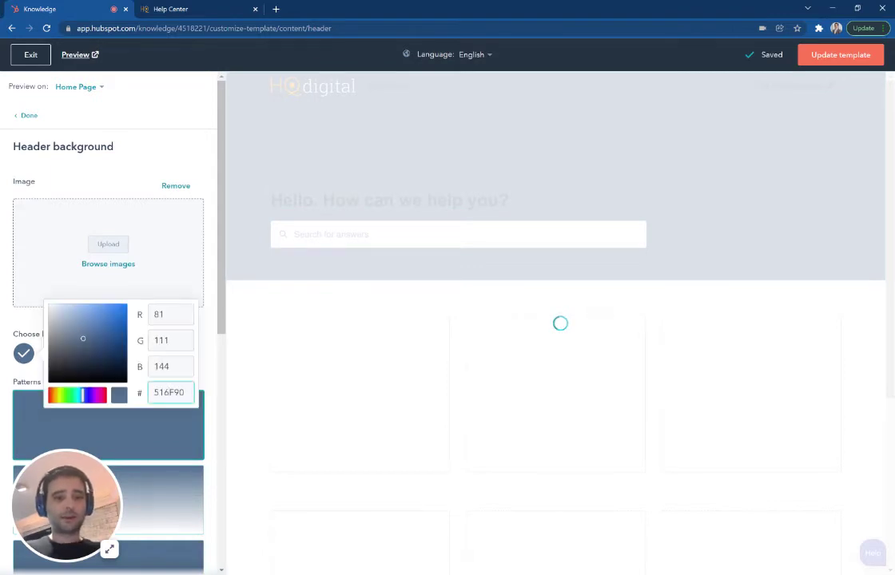
{"action": "double_click", "coordinate": [168, 392]}
{"action": "type", "text": "1c4174"}
{"action": "left_click", "coordinate": [209, 303]}
Finish the header edit and update the knowledge base template.
{"action": "scroll", "coordinate": [124, 423], "scroll_direction": "down", "scroll_amount": 10}
{"action": "scroll", "coordinate": [137, 461], "scroll_direction": "up", "scroll_amount": 10}
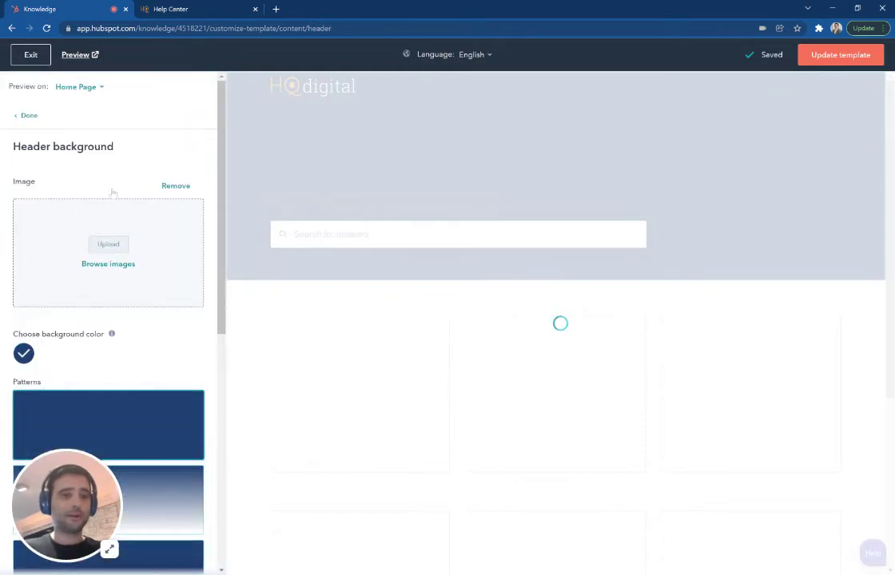
{"action": "left_click", "coordinate": [29, 116]}
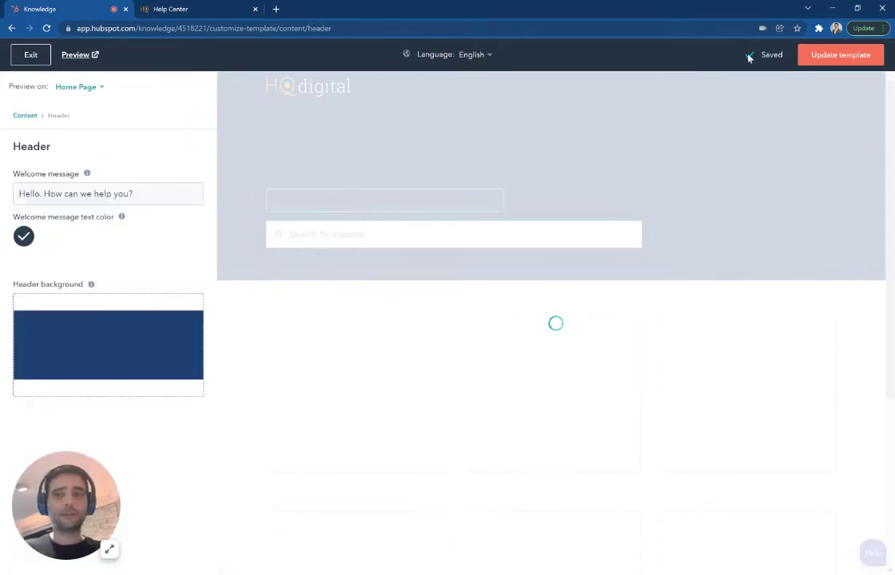
{"action": "left_click", "coordinate": [823, 54]}
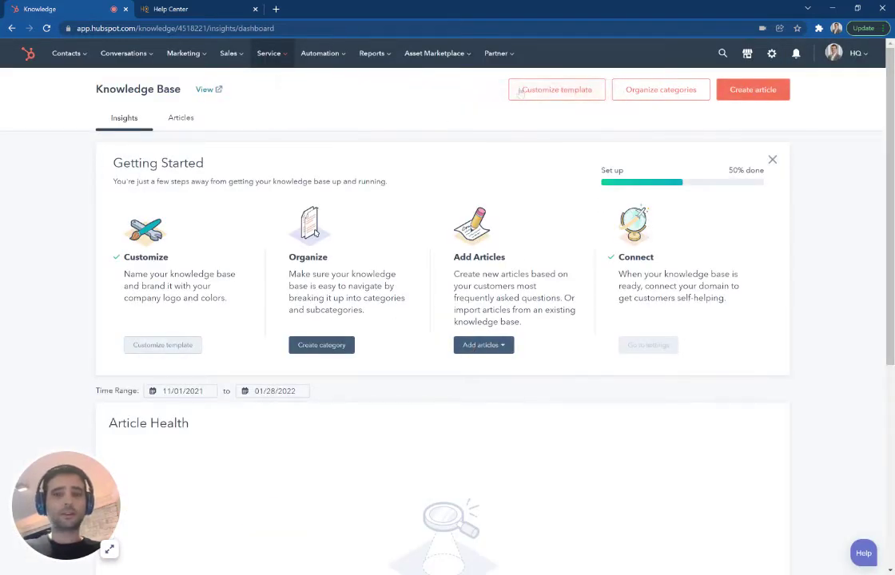
Back in the template editor, make the header welcome message text white (ffffff).
{"action": "left_click", "coordinate": [520, 91]}
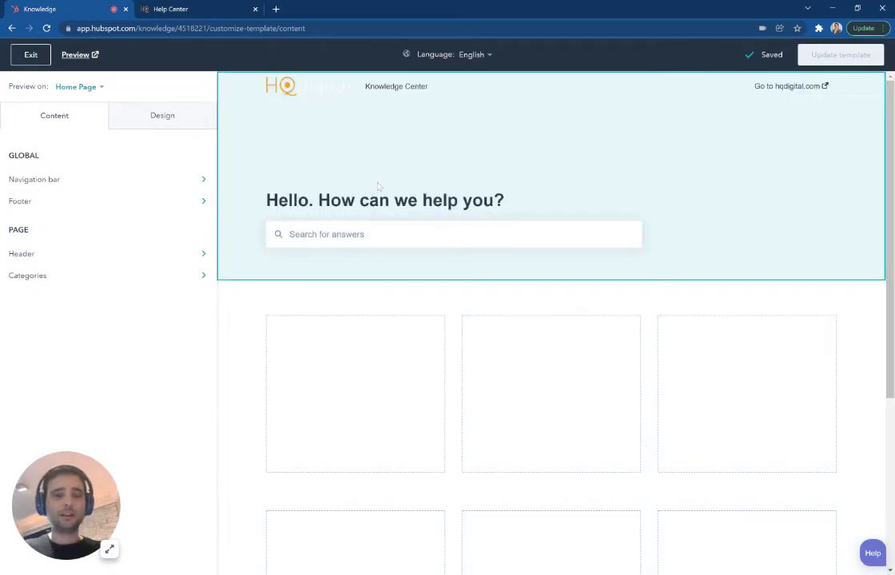
{"action": "left_click", "coordinate": [330, 160]}
{"action": "scroll", "coordinate": [120, 351], "scroll_direction": "down", "scroll_amount": 4}
{"action": "scroll", "coordinate": [120, 351], "scroll_direction": "up", "scroll_amount": 4}
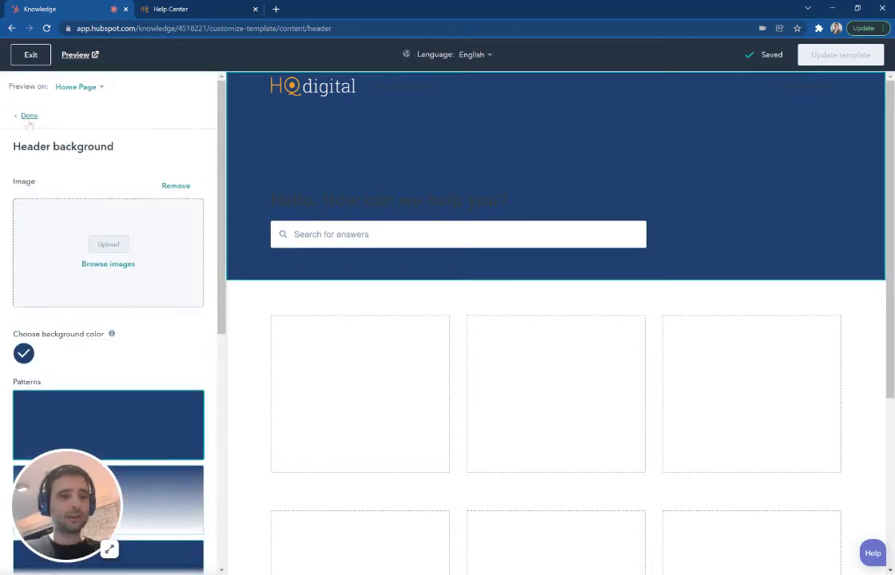
{"action": "left_click", "coordinate": [29, 115]}
{"action": "left_click", "coordinate": [23, 236]}
{"action": "double_click", "coordinate": [169, 274]}
{"action": "type", "text": "ffffff"}
{"action": "left_click", "coordinate": [197, 154]}
Rewrite the welcome message to invite visitors to search or select an article.
{"action": "left_click", "coordinate": [108, 194]}
{"action": "key", "text": "ctrl+a"}
{"action": "type", "text": "Welcome"}
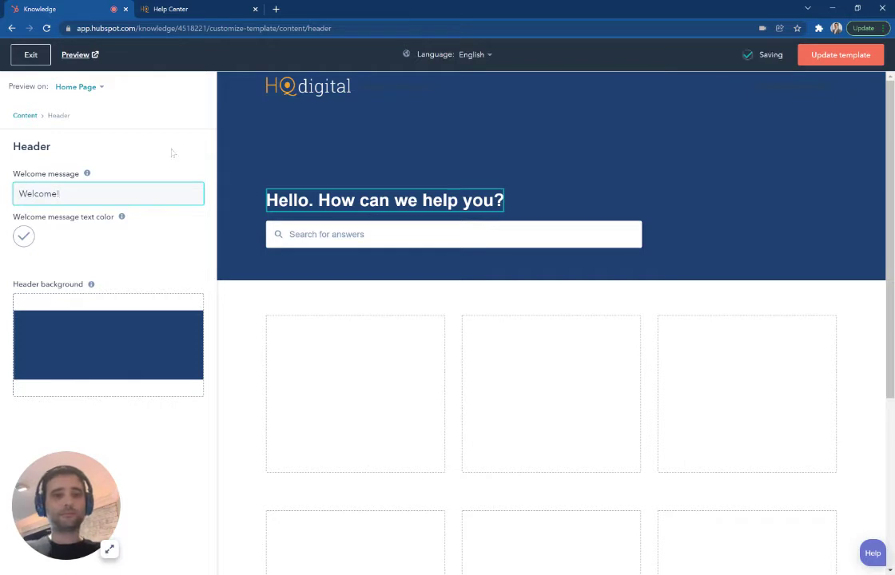
{"action": "type", "text": "earch to"}
{"action": "type", "text": "ed"}
{"action": "type", "text": "or selcet an article"}
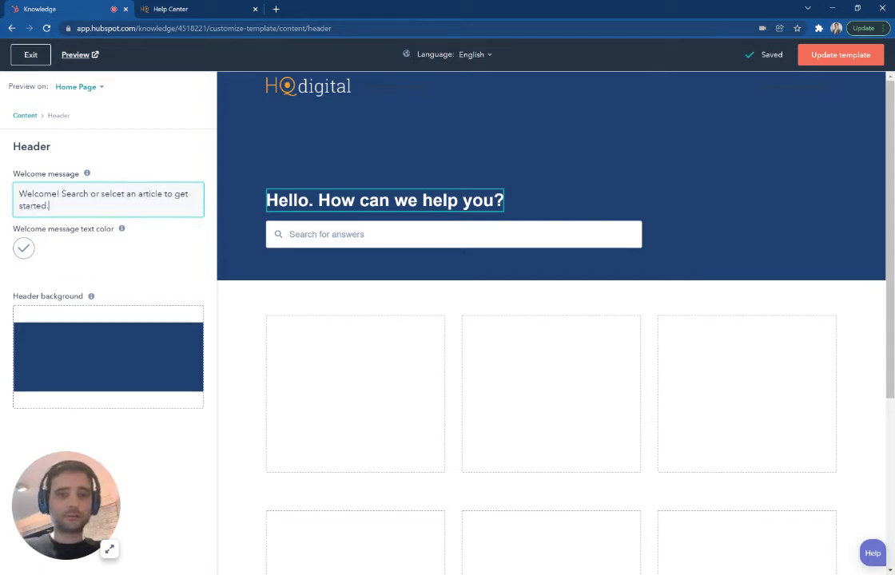
{"action": "left_click", "coordinate": [91, 157]}
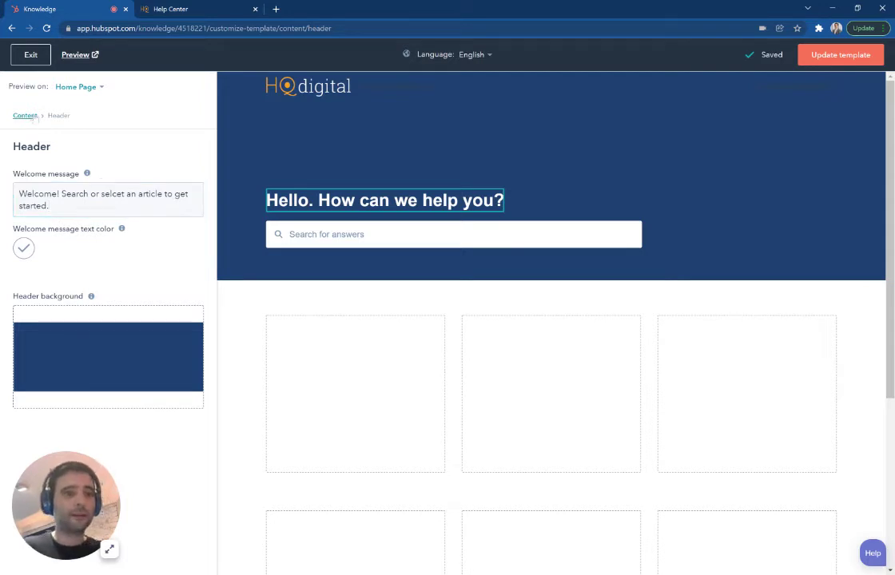
Set the navigation bar text link colour to white (ffffff).
{"action": "left_click", "coordinate": [26, 115]}
{"action": "left_click", "coordinate": [123, 180]}
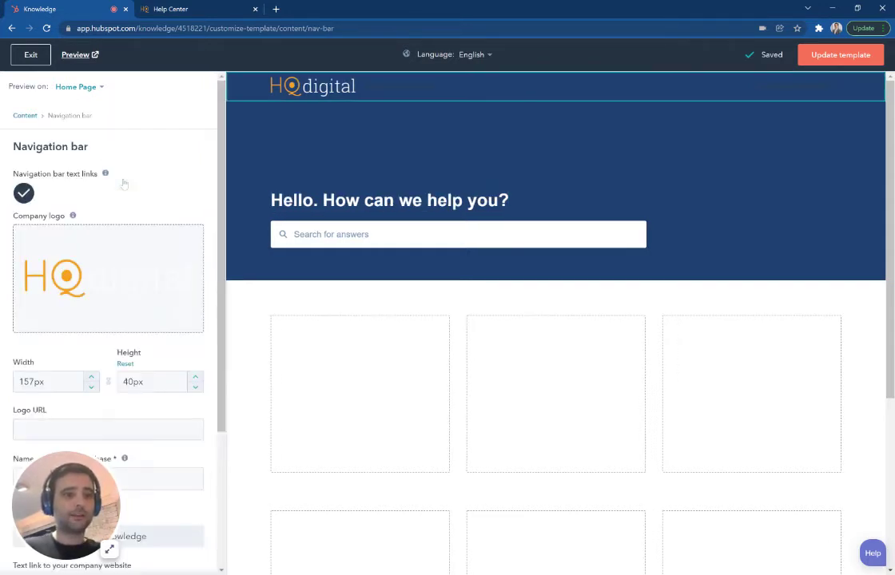
{"action": "left_click", "coordinate": [23, 195]}
{"action": "double_click", "coordinate": [170, 231]}
{"action": "type", "text": "ffffff"}
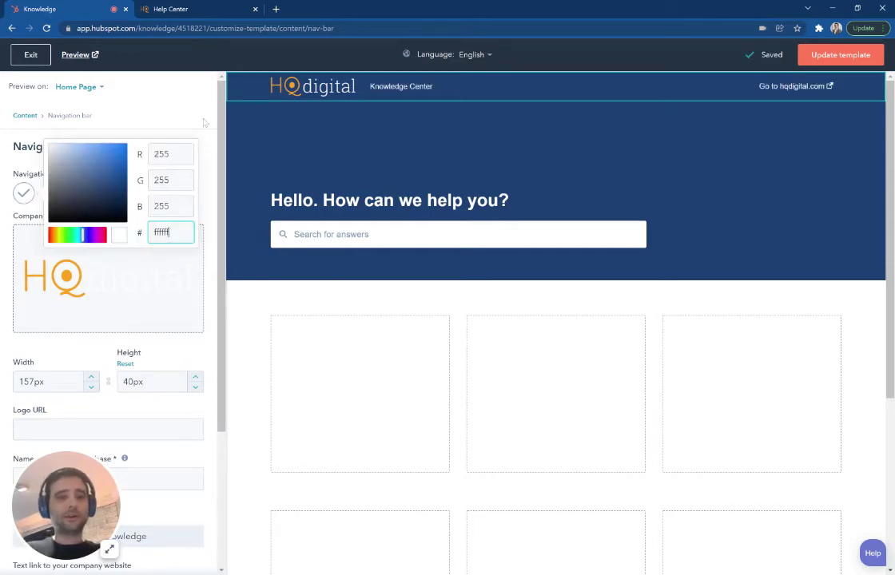
{"action": "left_click", "coordinate": [179, 110]}
{"action": "left_click", "coordinate": [25, 115]}
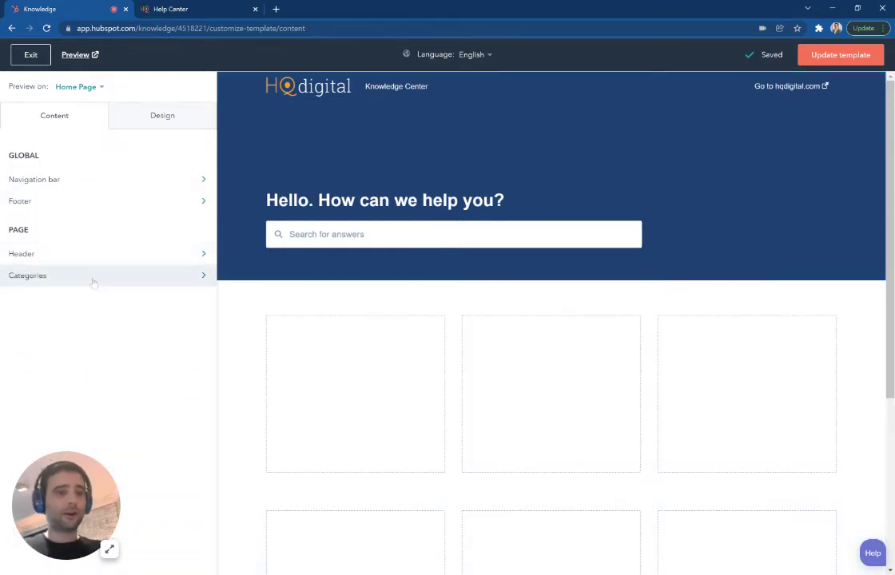
Create the 'HubSpot Service Hub' category and show it on the home page.
{"action": "left_click", "coordinate": [92, 275]}
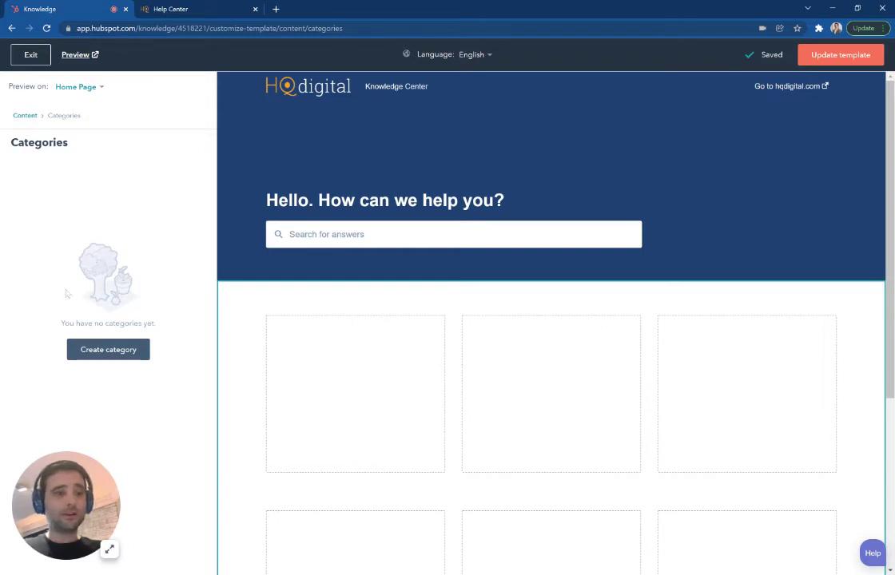
{"action": "left_click", "coordinate": [89, 347]}
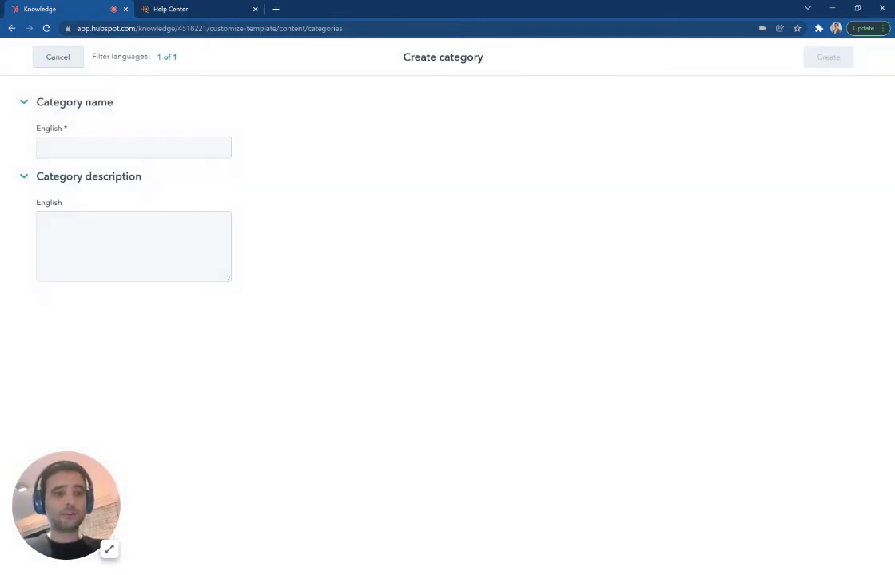
{"action": "type", "text": "Service"}
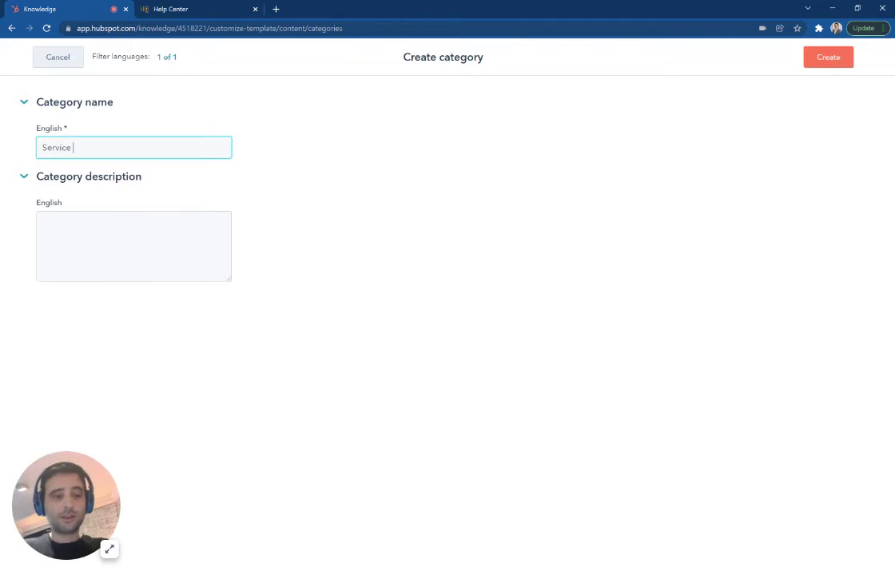
{"action": "type", "text": "Hub"}
{"action": "type", "text": "HubSpot"}
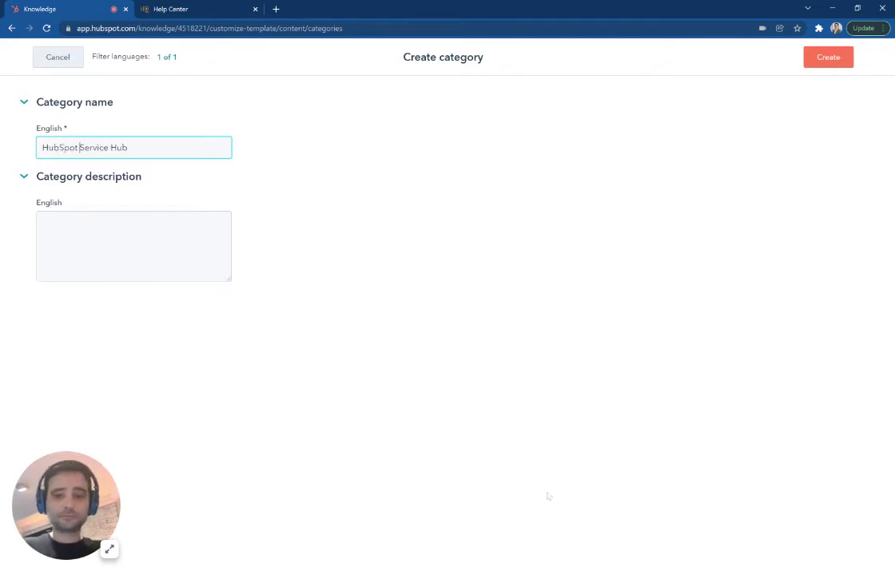
{"action": "left_click", "coordinate": [827, 58]}
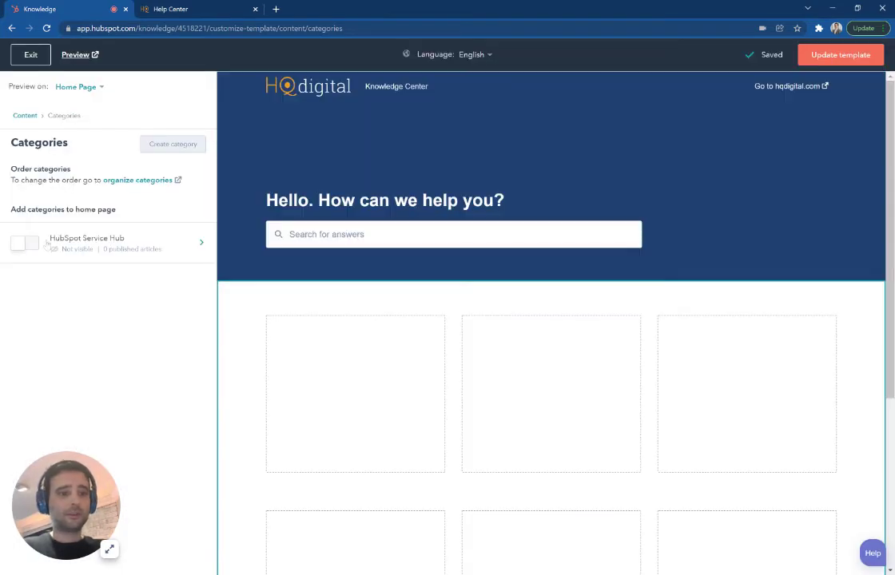
{"action": "left_click", "coordinate": [25, 243]}
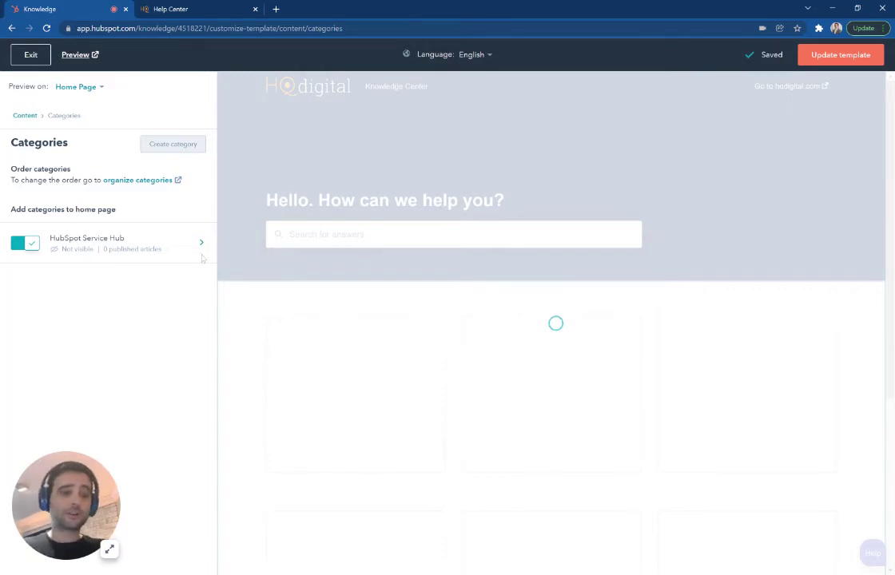
Add a 'HubSpot Marketing Hub' category to the home page, then update the template.
{"action": "left_click", "coordinate": [172, 143]}
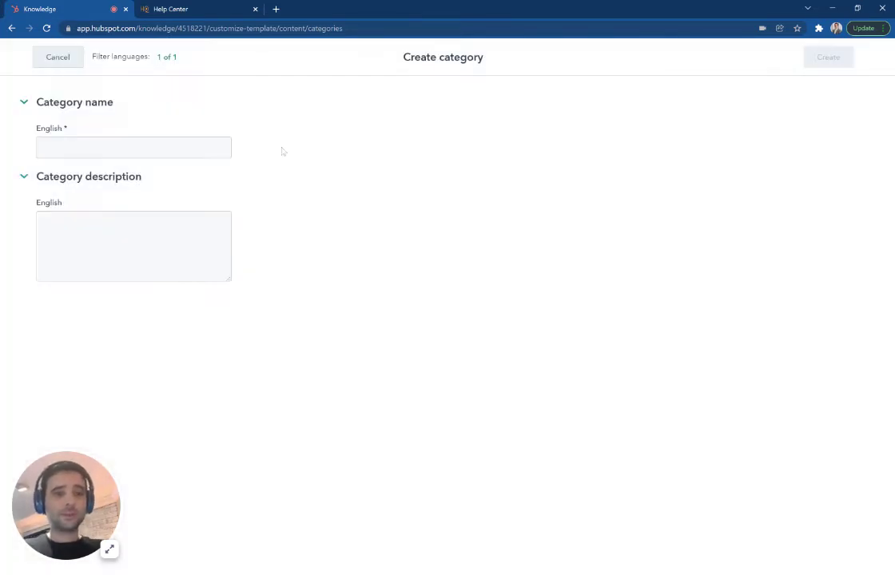
{"action": "type", "text": "HubSpot Marke"}
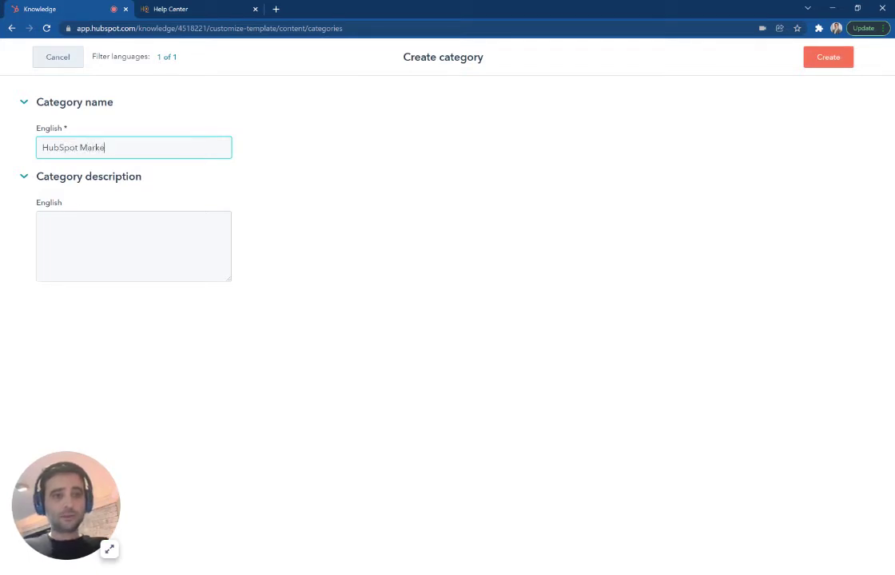
{"action": "type", "text": "ting Hub"}
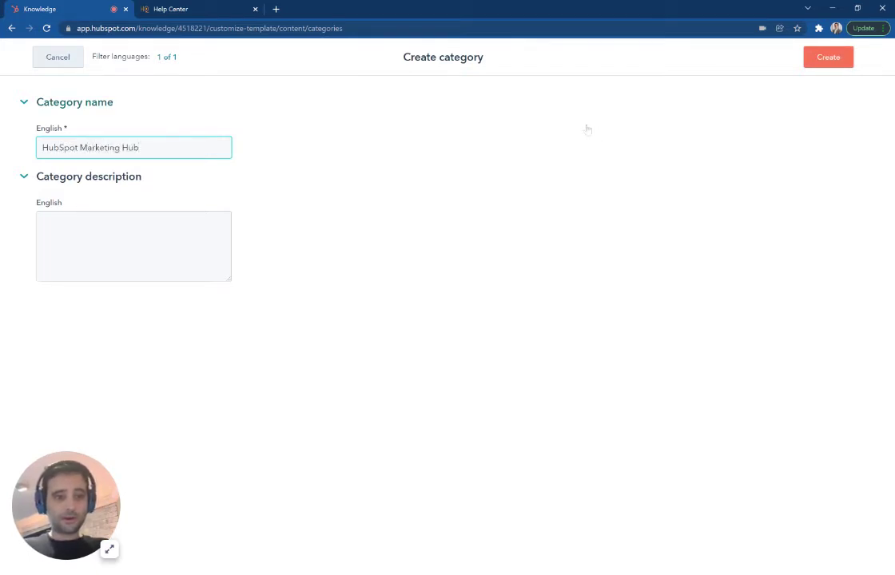
{"action": "left_click", "coordinate": [828, 58]}
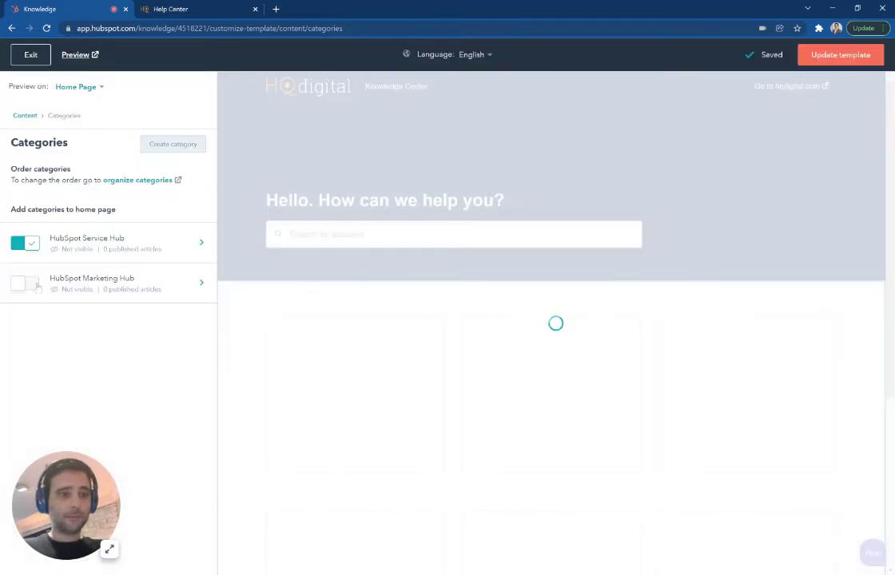
{"action": "left_click", "coordinate": [32, 283]}
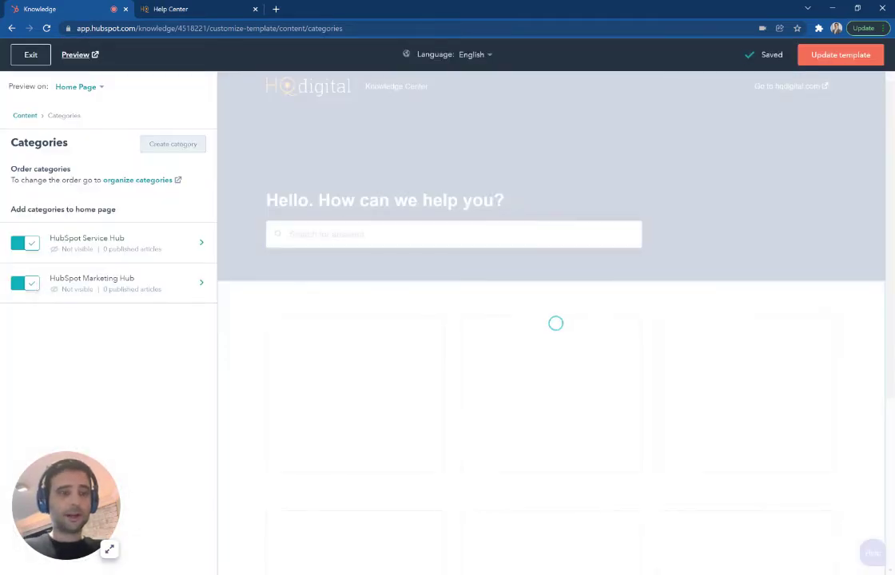
{"action": "left_click", "coordinate": [885, 60]}
{"action": "left_click", "coordinate": [381, 240]}
Refresh the live Help Center tab to see the navy Knowledge Center design.
{"action": "left_click", "coordinate": [209, 9]}
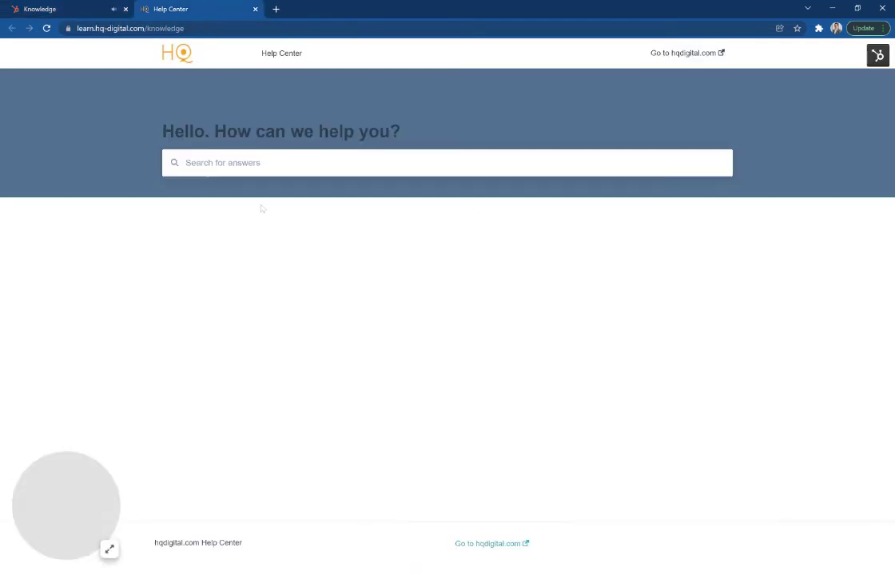
{"action": "key", "text": "F5"}
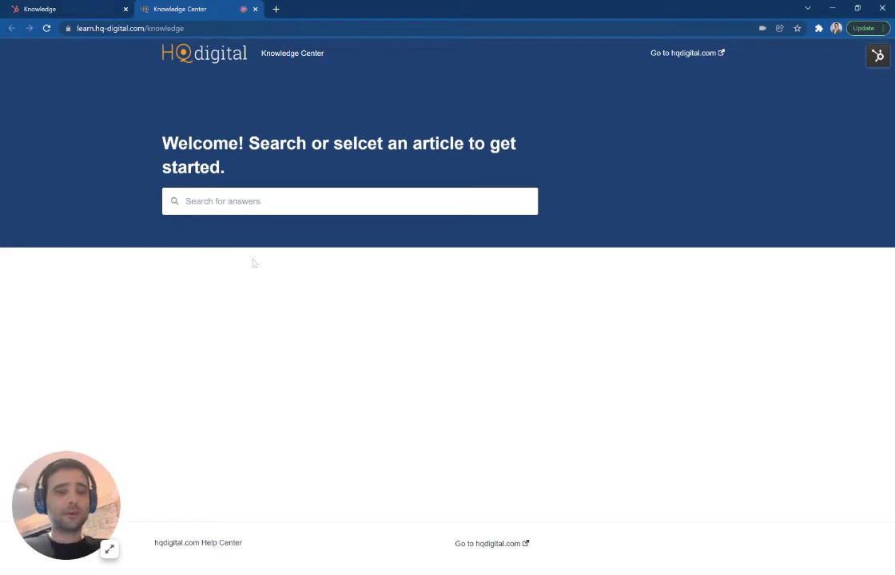
Draft 'How to setup the Knowledge Base in HubSpot' with subtitle 'Watch the video to learn more.' and placeholder body.
{"action": "left_click", "coordinate": [66, 10]}
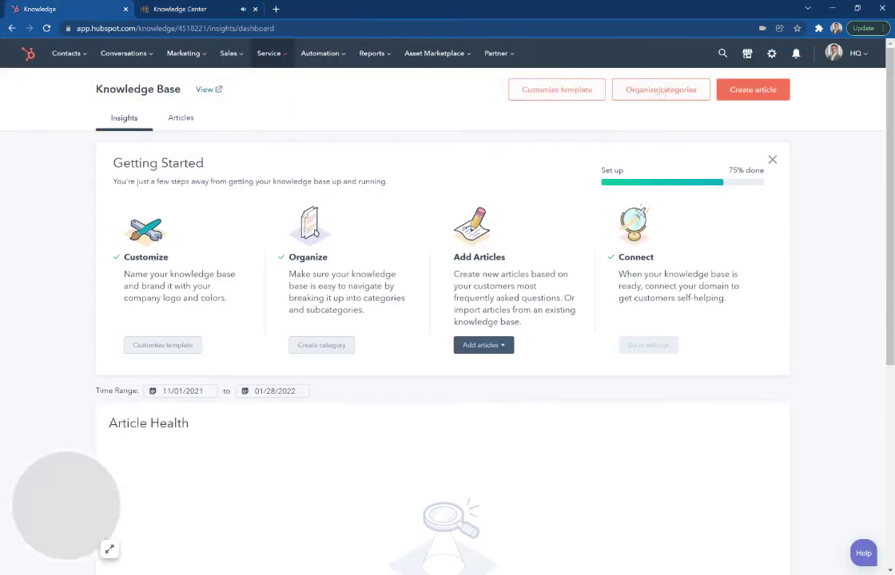
{"action": "left_click", "coordinate": [753, 93]}
{"action": "type", "text": "How to setup "}
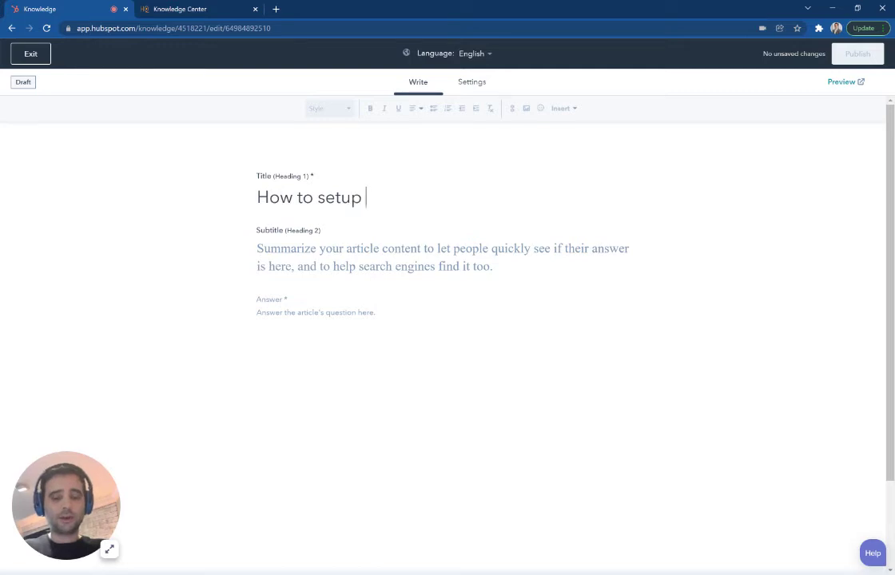
{"action": "type", "text": "the Koweld"}
{"action": "key", "text": "BackSpace"}
{"action": "key", "text": "BackSpace"}
{"action": "key", "text": "BackSpace"}
{"action": "key", "text": "BackSpace"}
{"action": "type", "text": "nowledge Base in HubASpot"}
{"action": "key", "text": "BackSpace"}
{"action": "key", "text": "BackSpace"}
{"action": "key", "text": "BackSpace"}
{"action": "key", "text": "BackSpace"}
{"action": "key", "text": "BackSpace"}
{"action": "type", "text": "Spot"}
{"action": "type", "text": "Wa"}
{"action": "type", "text": "tch the video to learn more."}
{"action": "left_click", "coordinate": [290, 300]}
{"action": "type", "text": "Insert vide"}
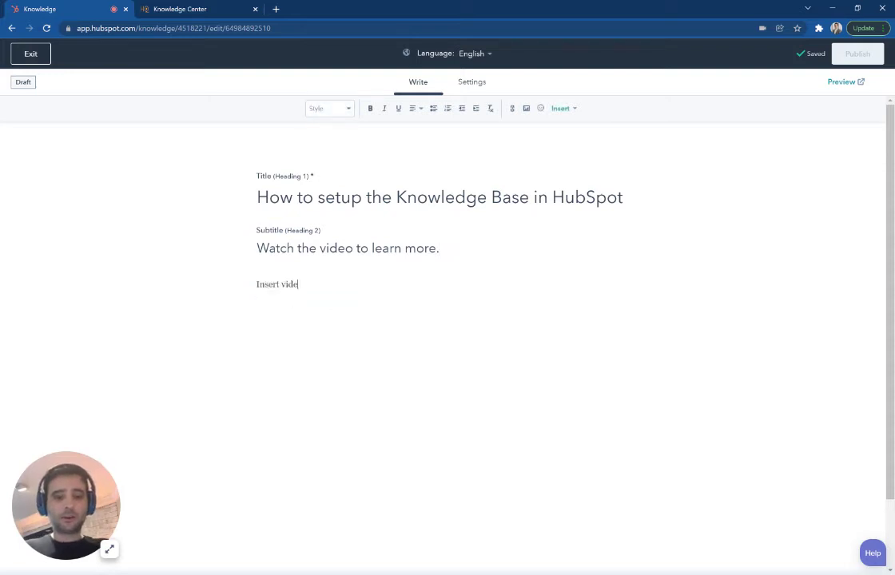
{"action": "type", "text": "o link / embed"}
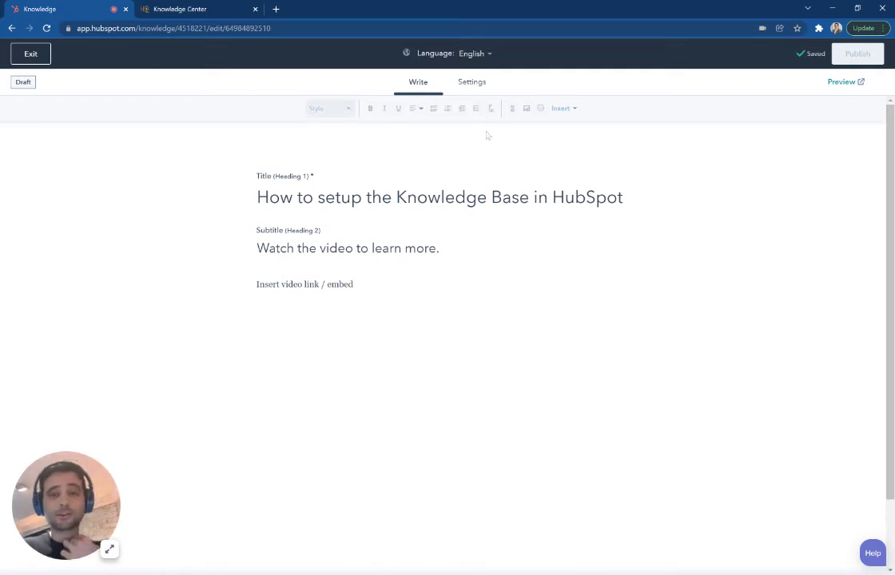
In the article settings, file the article under the HubSpot Service Hub category.
{"action": "left_click", "coordinate": [472, 82]}
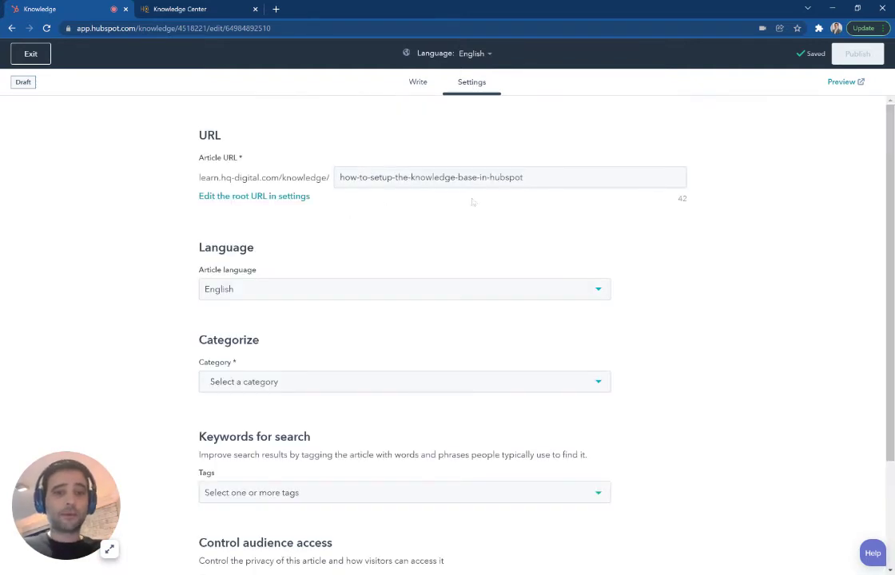
{"action": "scroll", "coordinate": [447, 255], "scroll_direction": "down", "scroll_amount": 3}
{"action": "left_click", "coordinate": [276, 243]}
{"action": "left_click", "coordinate": [239, 270]}
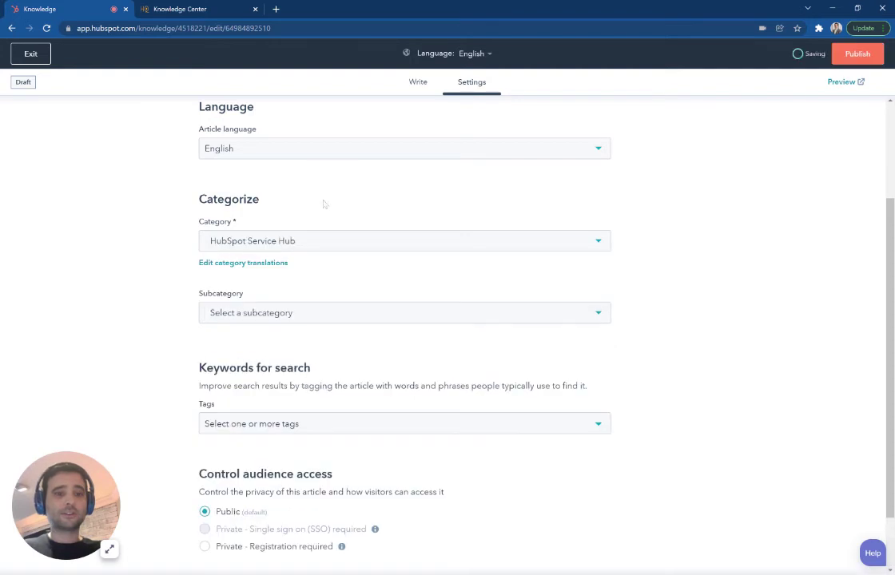
{"action": "left_click", "coordinate": [263, 315]}
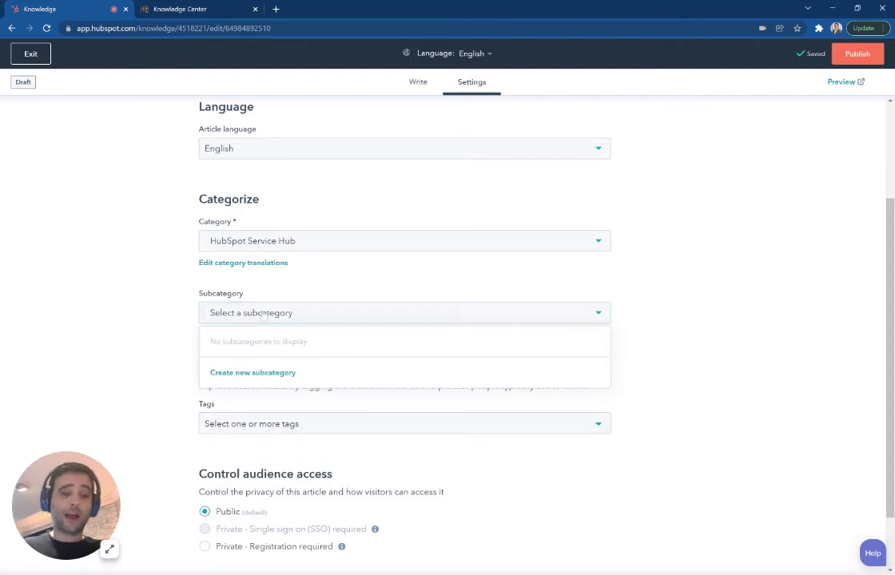
{"action": "left_click", "coordinate": [174, 304]}
{"action": "scroll", "coordinate": [173, 305], "scroll_direction": "down", "scroll_amount": 2}
Add the search tags 'knowledge base' and 'service hub'.
{"action": "left_click", "coordinate": [298, 353]}
{"action": "type", "text": "k"}
{"action": "key", "text": "BackSpace"}
{"action": "type", "text": "knowledge base"}
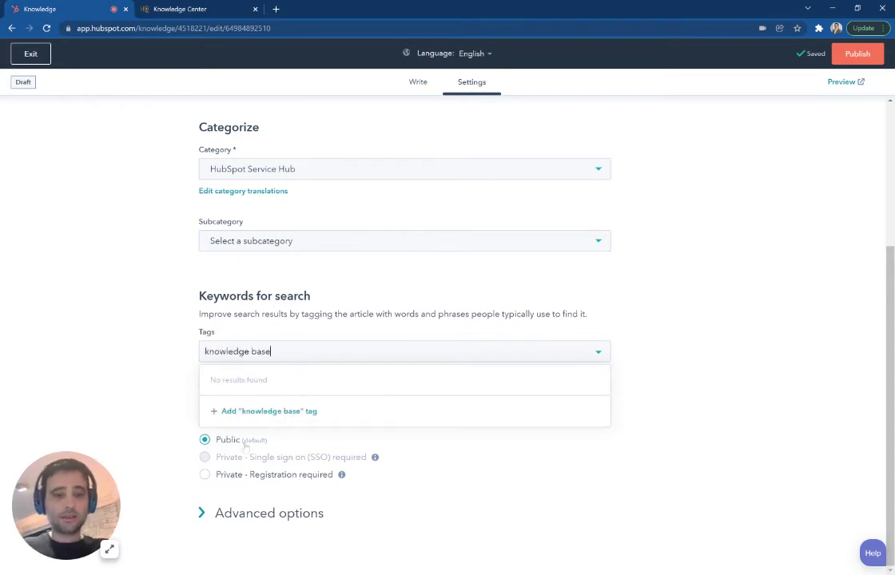
{"action": "left_click", "coordinate": [268, 410]}
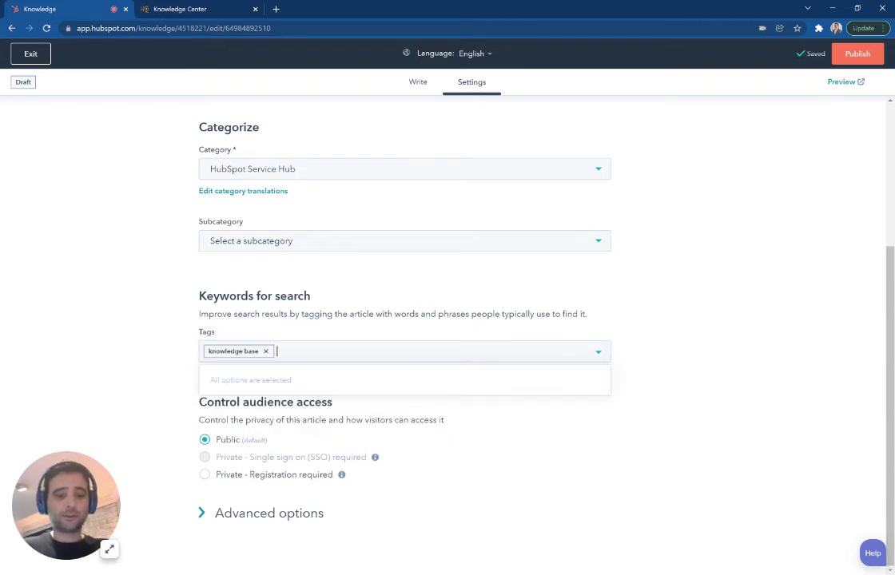
{"action": "type", "text": "service hub"}
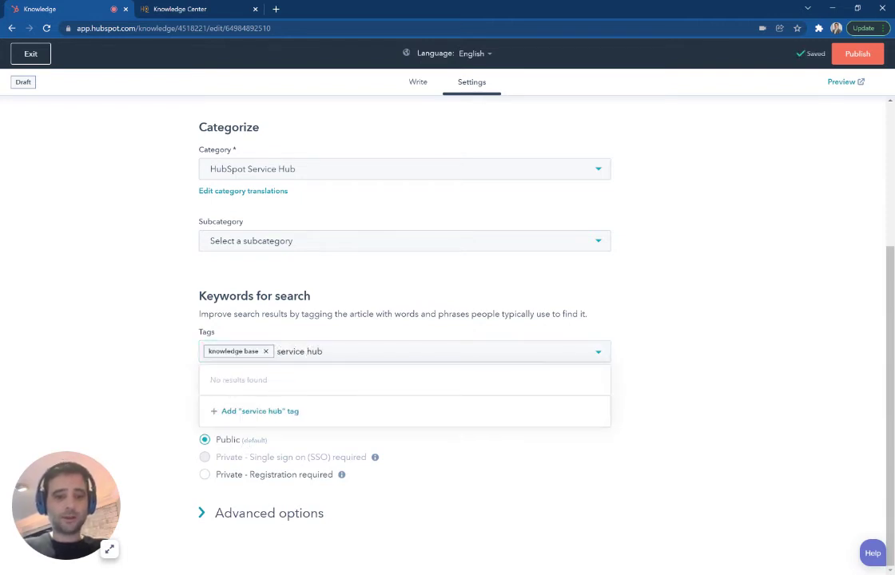
{"action": "left_click", "coordinate": [260, 410]}
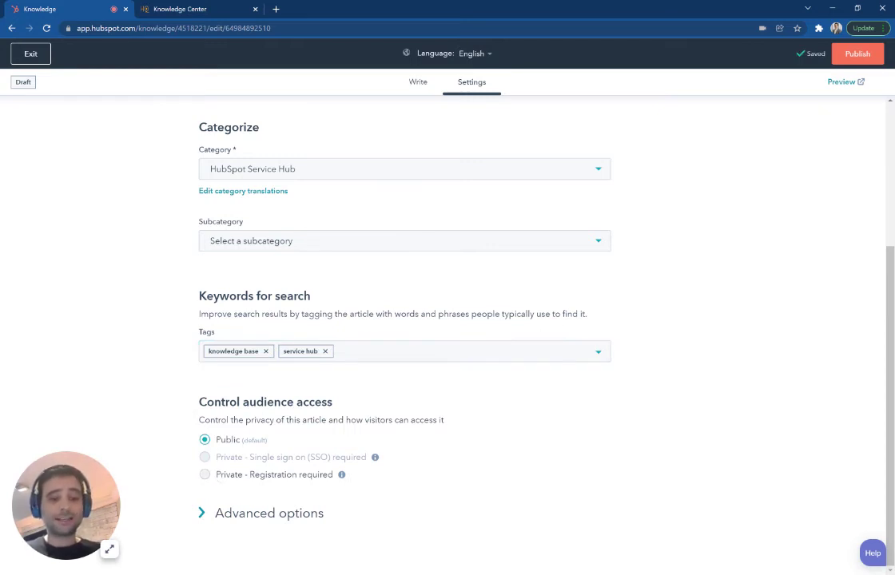
Set audience access to Public and publish the article.
{"action": "left_click", "coordinate": [220, 476]}
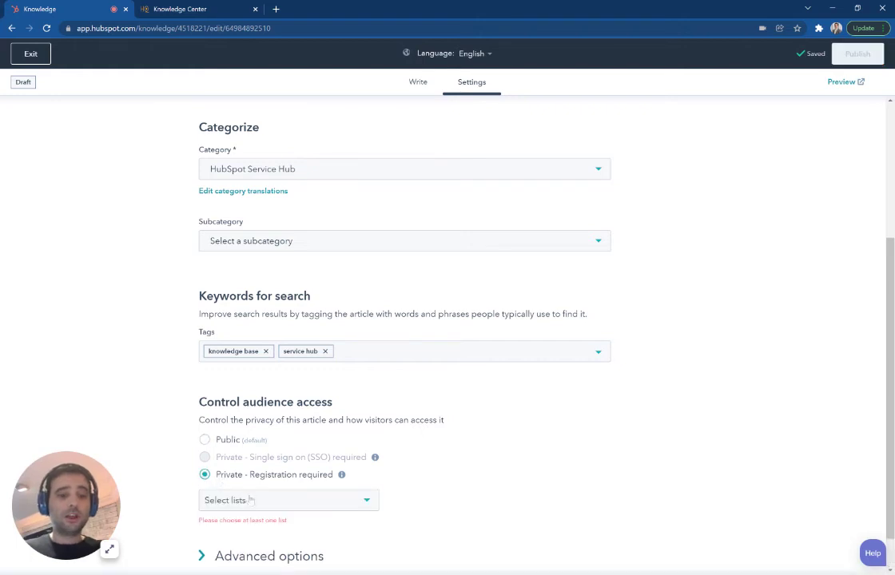
{"action": "left_click", "coordinate": [250, 499]}
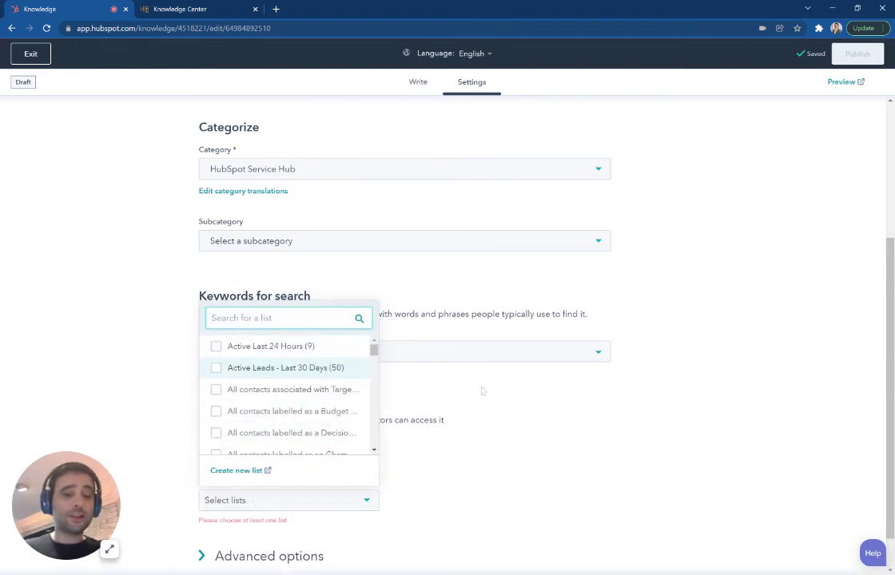
{"action": "left_click", "coordinate": [508, 418]}
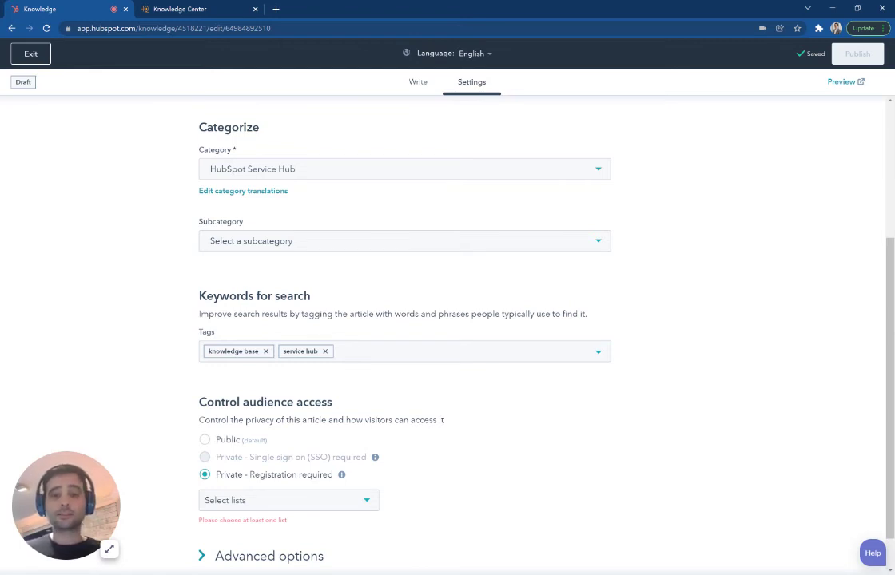
{"action": "left_click", "coordinate": [221, 440]}
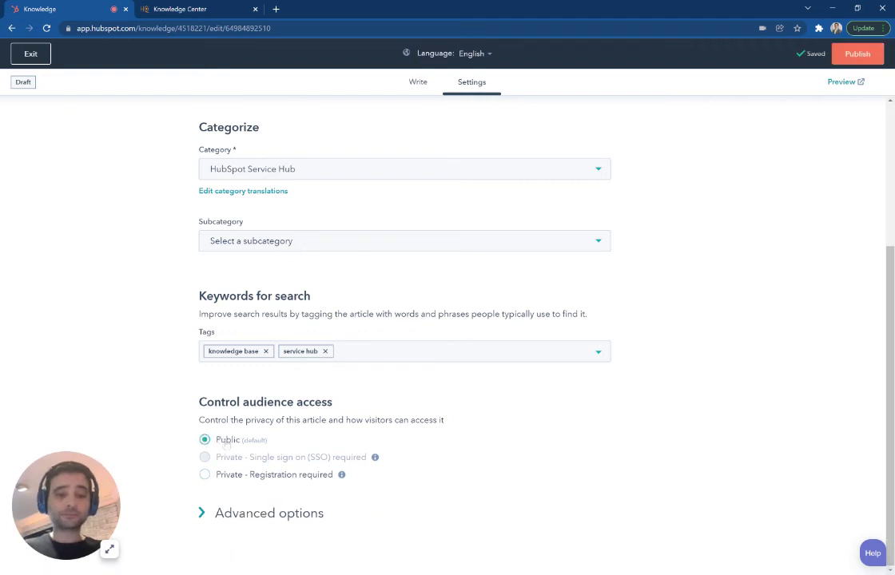
{"action": "left_click", "coordinate": [858, 54]}
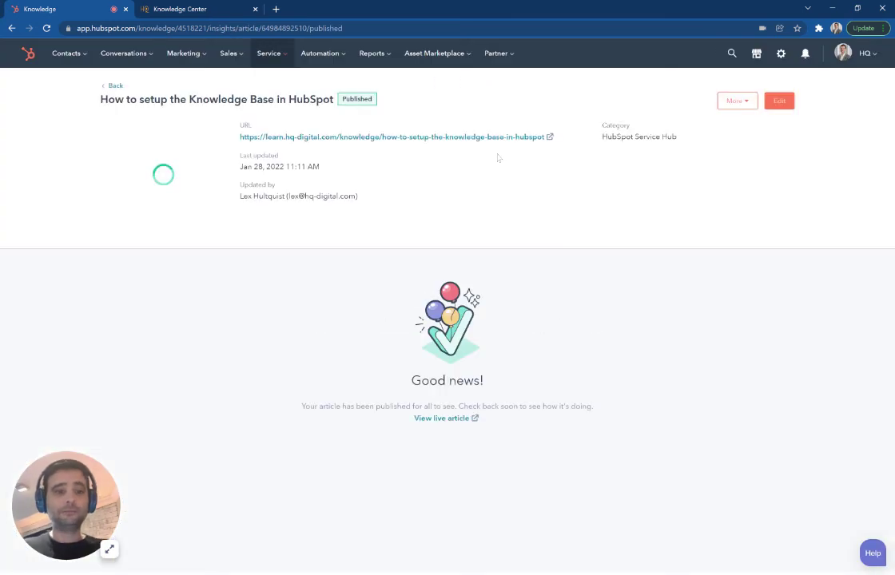
On the live help center, open 'How to setup the Knowledge Base in HubSpot' and return to its category.
{"action": "key", "text": "ctrl+Tab"}
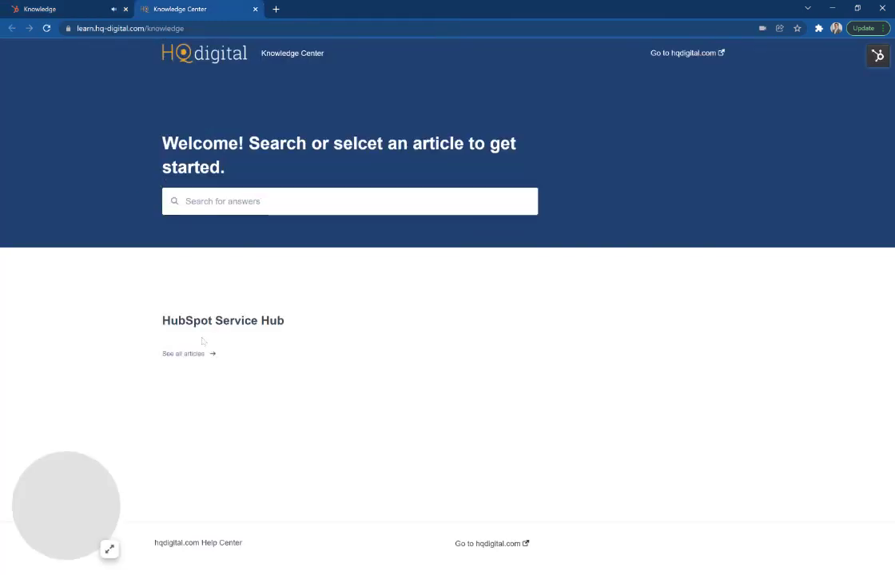
{"action": "left_click_drag", "start_coordinate": [162, 321], "coordinate": [285, 320]}
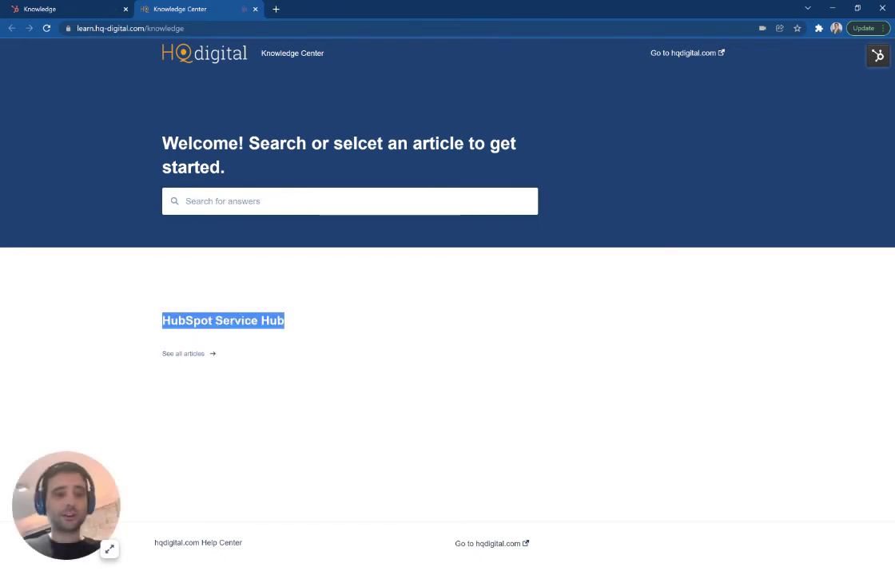
{"action": "left_click", "coordinate": [232, 352]}
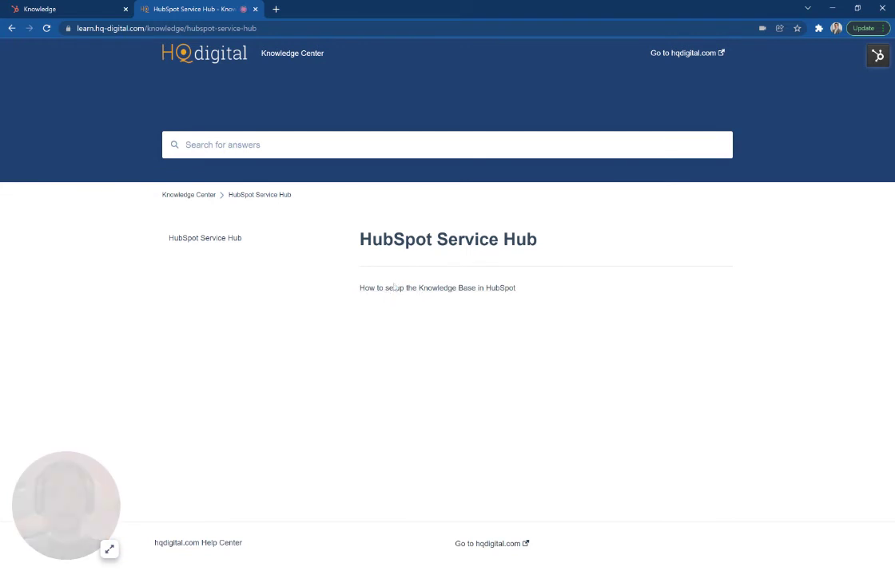
{"action": "left_click", "coordinate": [456, 291]}
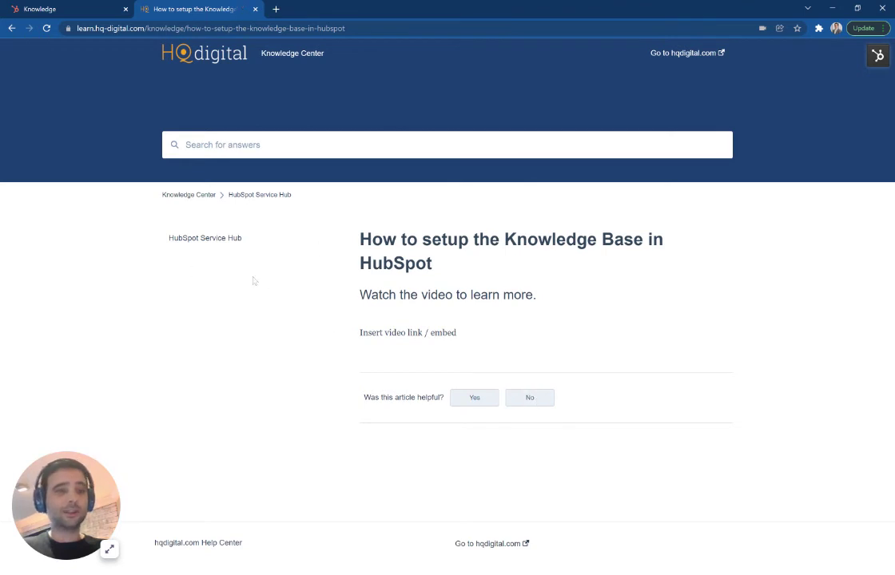
{"action": "left_click", "coordinate": [204, 239]}
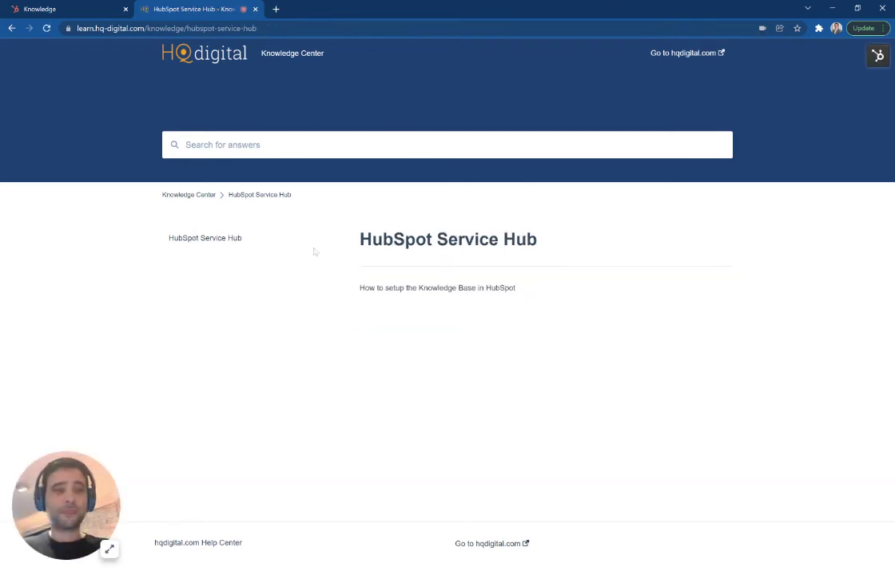
Open the knowledge base template customiser at the HubSpot Service Hub category settings.
{"action": "left_click", "coordinate": [56, 11]}
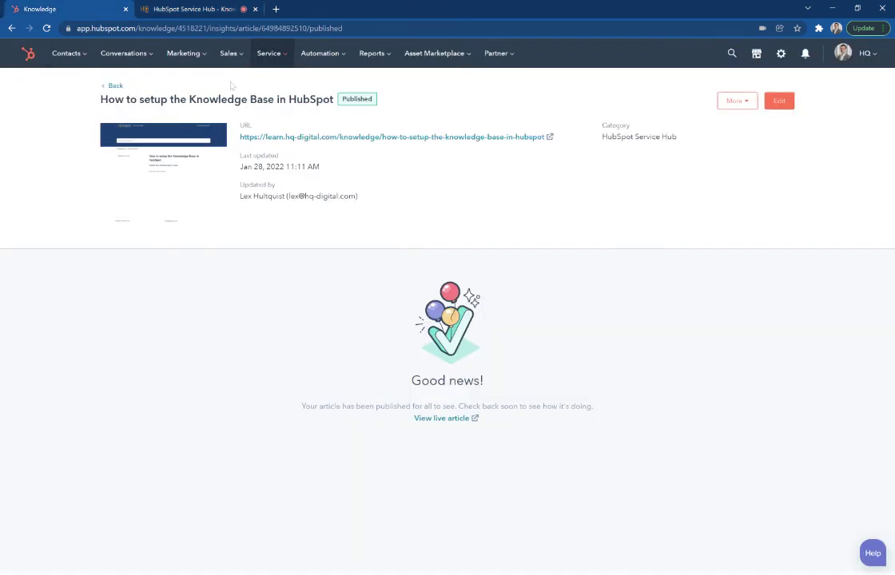
{"action": "left_click", "coordinate": [113, 86]}
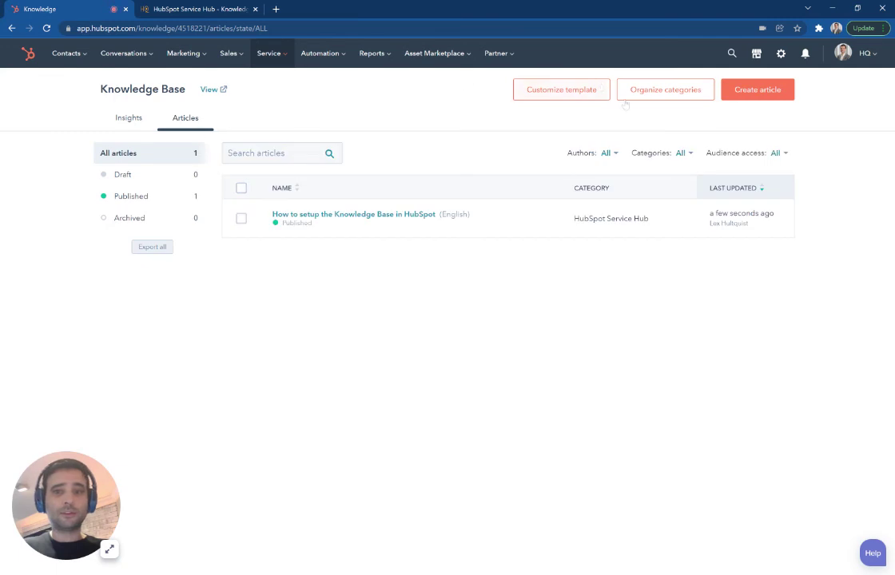
{"action": "left_click", "coordinate": [588, 91]}
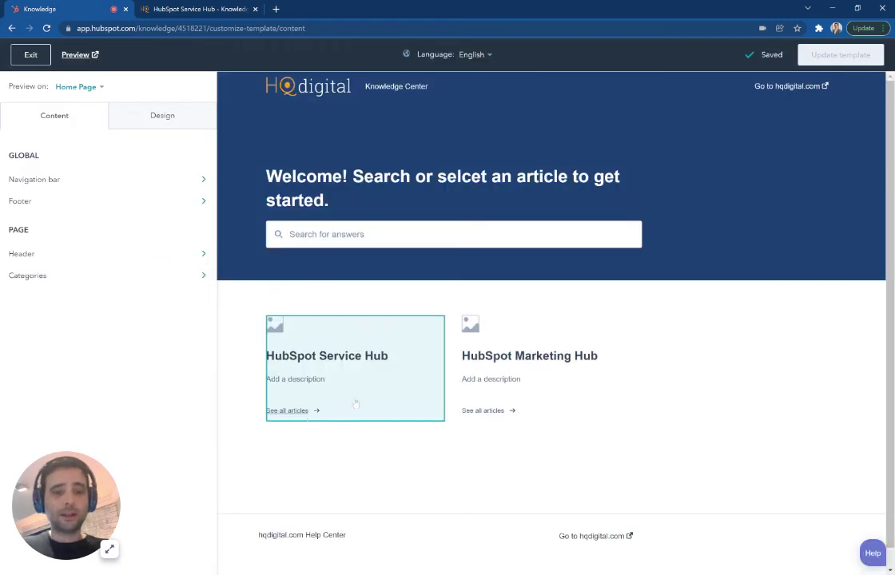
{"action": "left_click", "coordinate": [356, 402]}
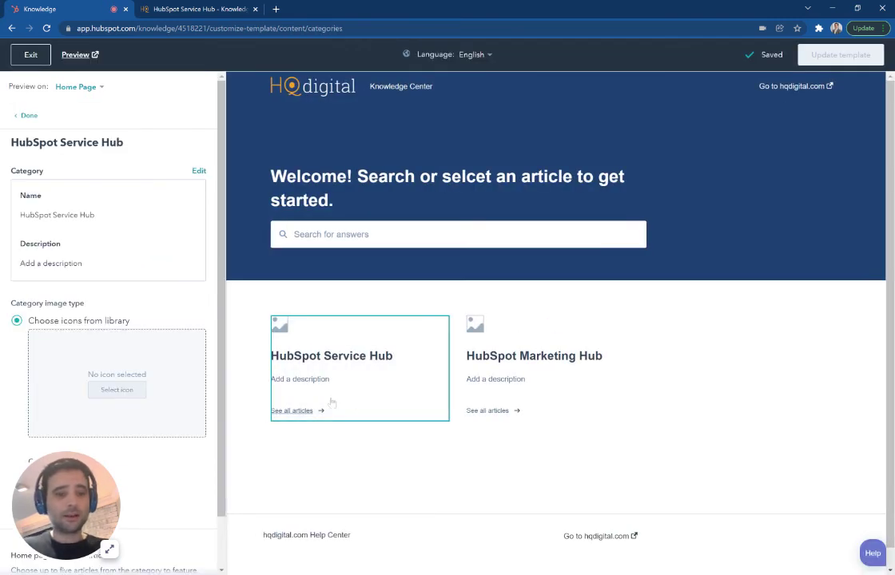
{"action": "left_click", "coordinate": [28, 116]}
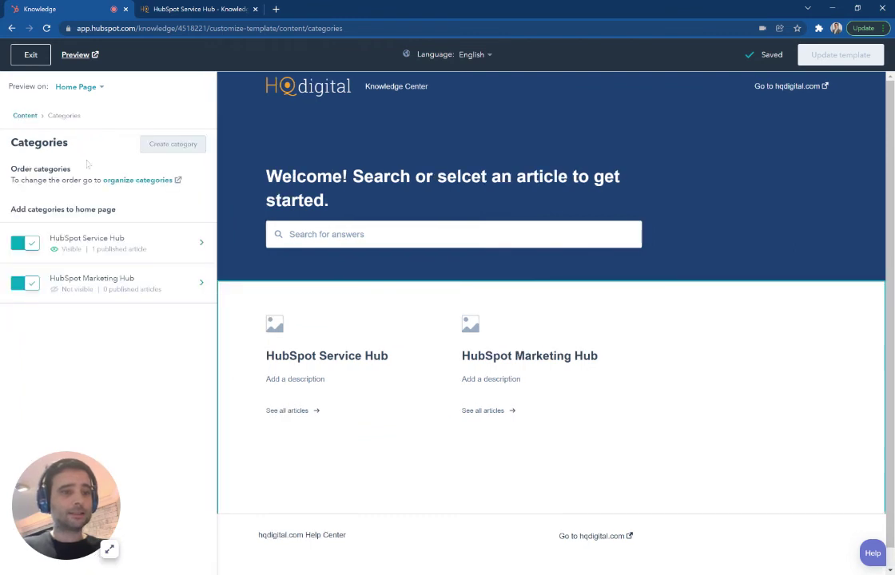
{"action": "left_click", "coordinate": [200, 243]}
Feature the 'How to setup the Knowledge Base in HubSpot' article in the Service Hub category.
{"action": "scroll", "coordinate": [46, 333], "scroll_direction": "down", "scroll_amount": 1}
{"action": "left_click_drag", "start_coordinate": [106, 317], "coordinate": [240, 335]}
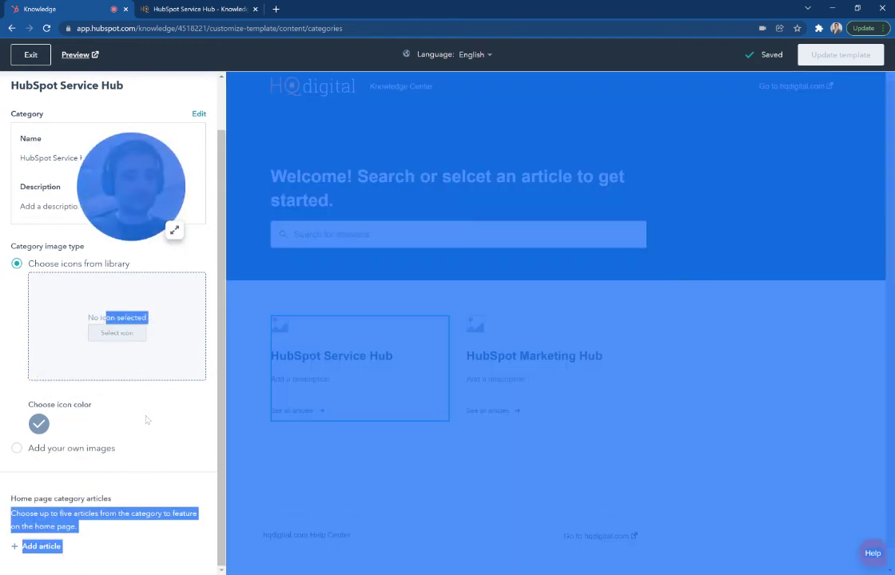
{"action": "left_click", "coordinate": [262, 338]}
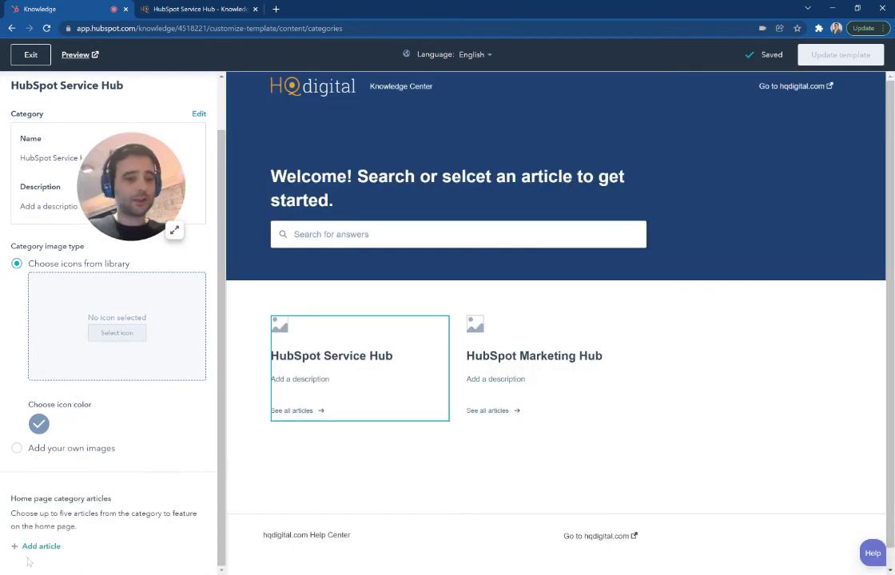
{"action": "left_click", "coordinate": [34, 546]}
{"action": "left_click", "coordinate": [88, 542]}
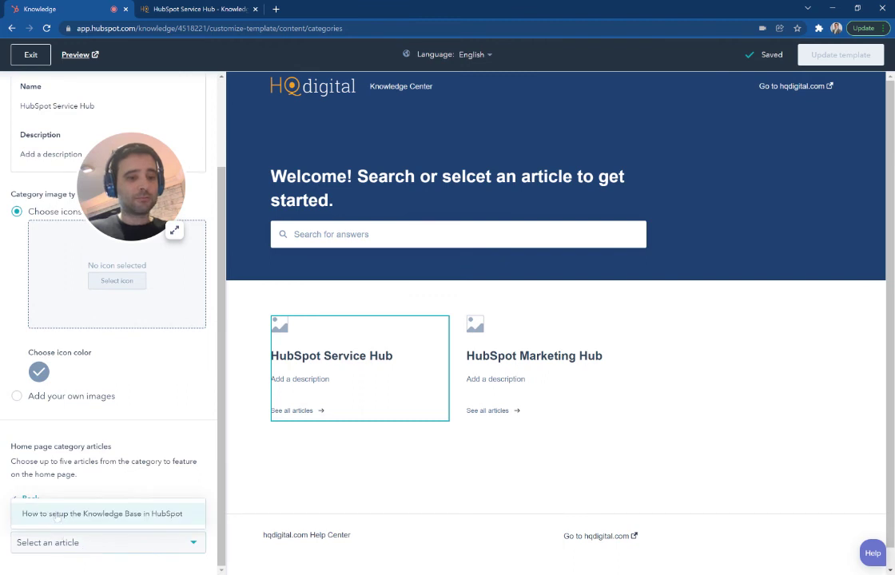
{"action": "left_click", "coordinate": [80, 513]}
{"action": "scroll", "coordinate": [129, 370], "scroll_direction": "up", "scroll_amount": 1}
Set the Service Hub category icon colour to navy hex 1d4174.
{"action": "left_click", "coordinate": [38, 459]}
{"action": "left_click", "coordinate": [184, 497]}
{"action": "type", "text": "1c"}
{"action": "type", "text": "174"}
{"action": "left_click", "coordinate": [128, 361]}
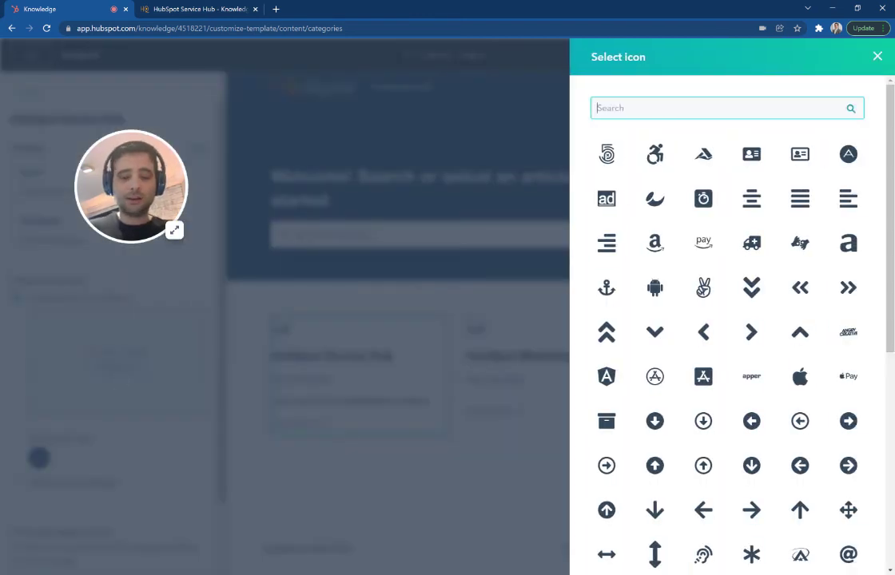
Give the category the plain Question icon, found by searching 'ques'.
{"action": "type", "text": "help"}
{"action": "key", "text": "ctrl+a"}
{"action": "type", "text": "?"}
{"action": "key", "text": "BackSpace"}
{"action": "type", "text": "ques"}
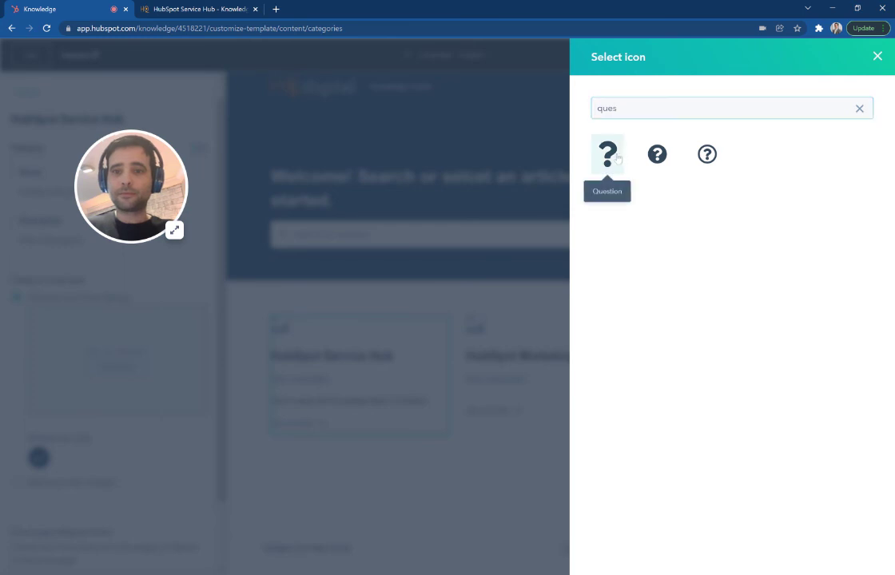
{"action": "left_click", "coordinate": [607, 153]}
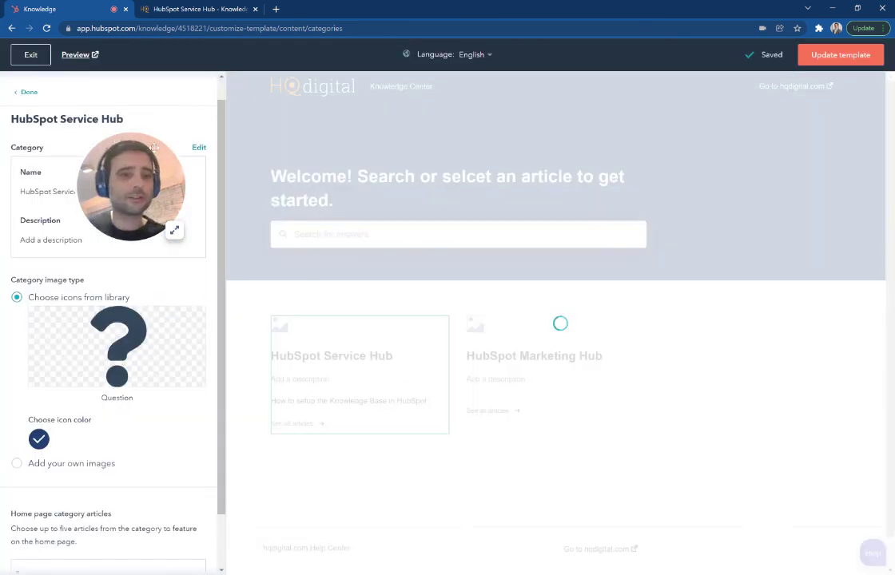
Finish the category edit and save the updated knowledge base template.
{"action": "left_click", "coordinate": [29, 93]}
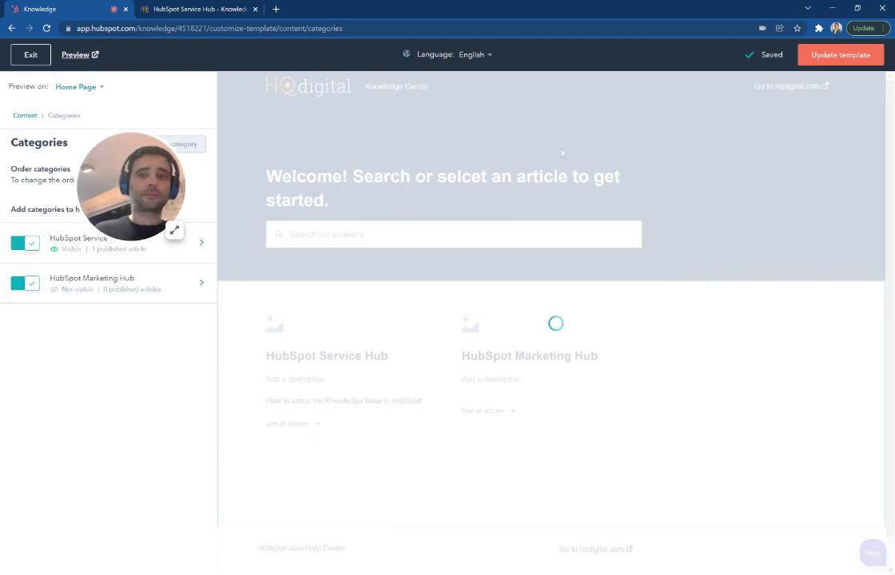
{"action": "left_click", "coordinate": [858, 61]}
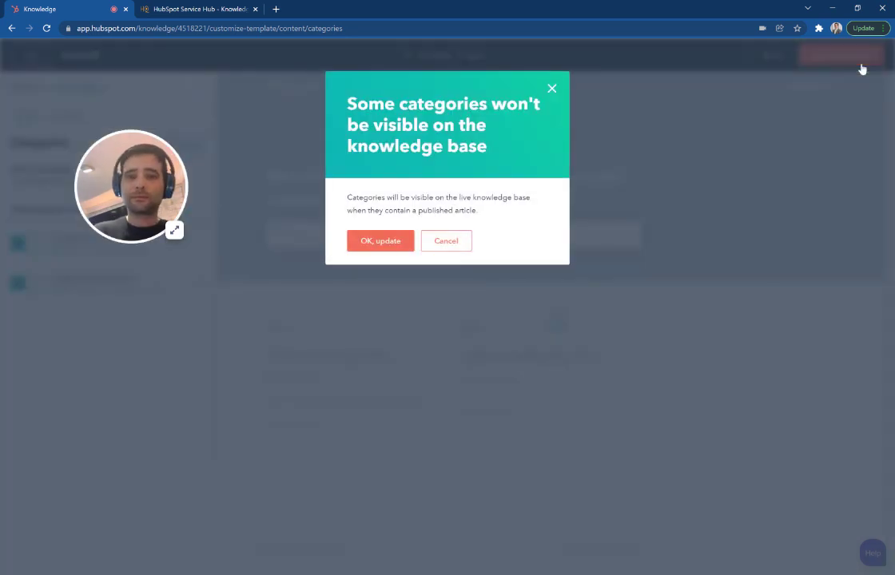
{"action": "left_click", "coordinate": [392, 241]}
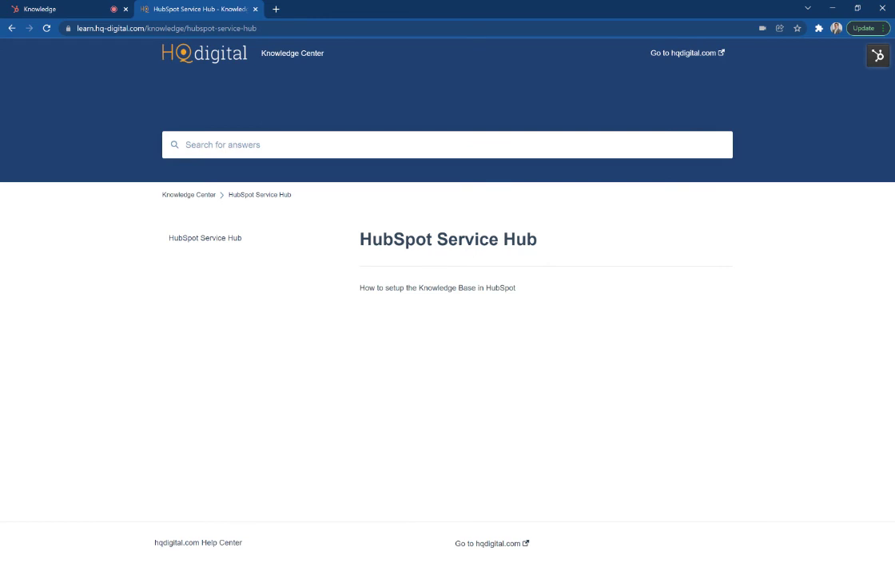
Verify the question-mark icon on the refreshed live Knowledge Center, then return to HubSpot.
{"action": "key", "text": "F5"}
{"action": "left_click", "coordinate": [282, 56]}
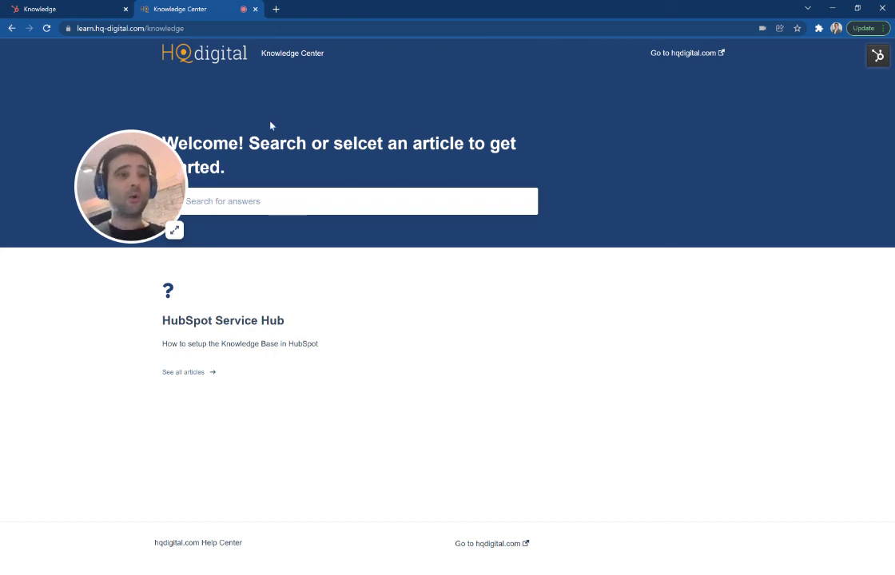
{"action": "left_click", "coordinate": [80, 9]}
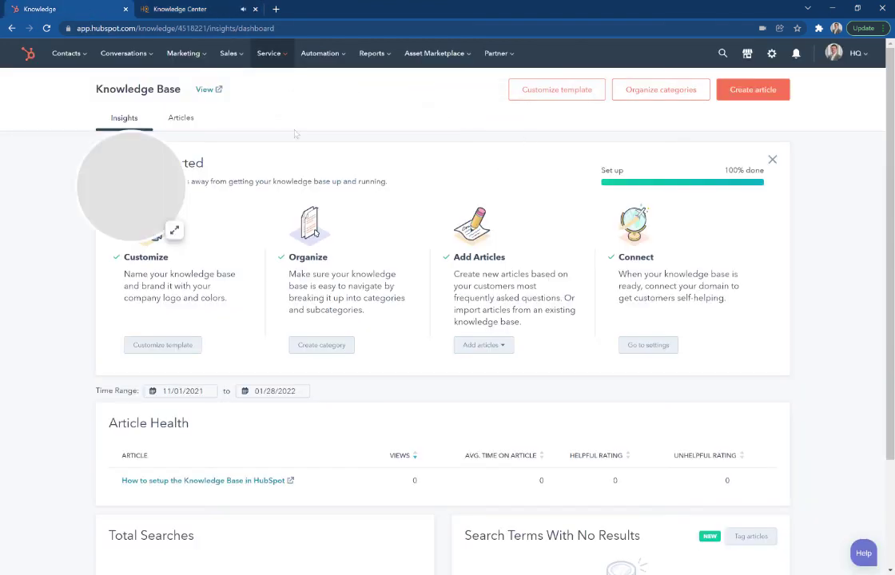